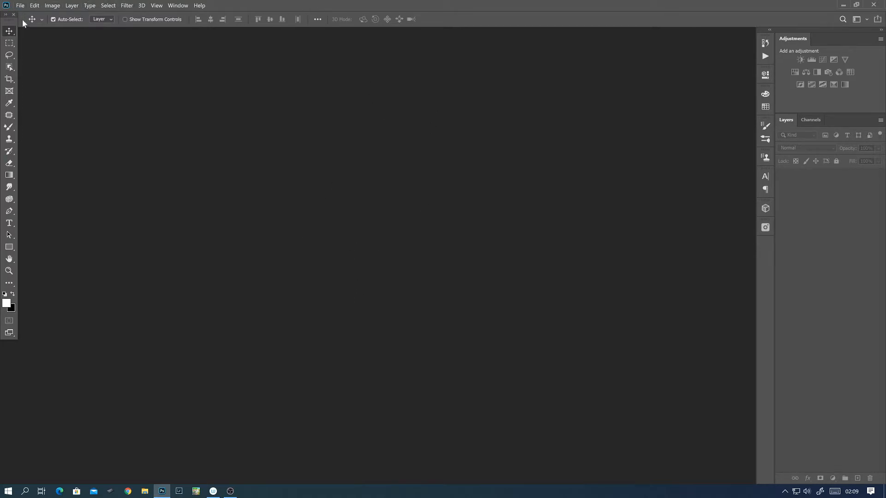
- Open woman-holding-white-ceramic-mug-at-desk-2422287.jpg from the Sample folder on the desktop
click(32, 6)
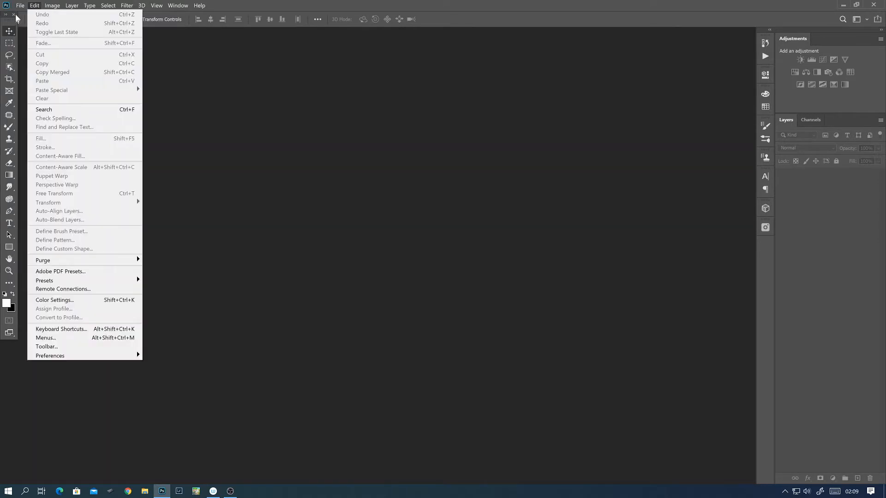
mouse_move(20, 7)
click(30, 24)
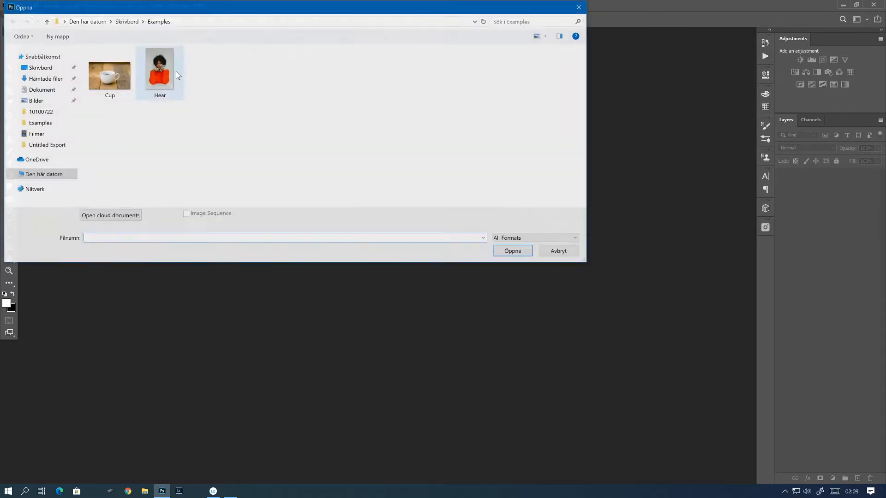
click(52, 70)
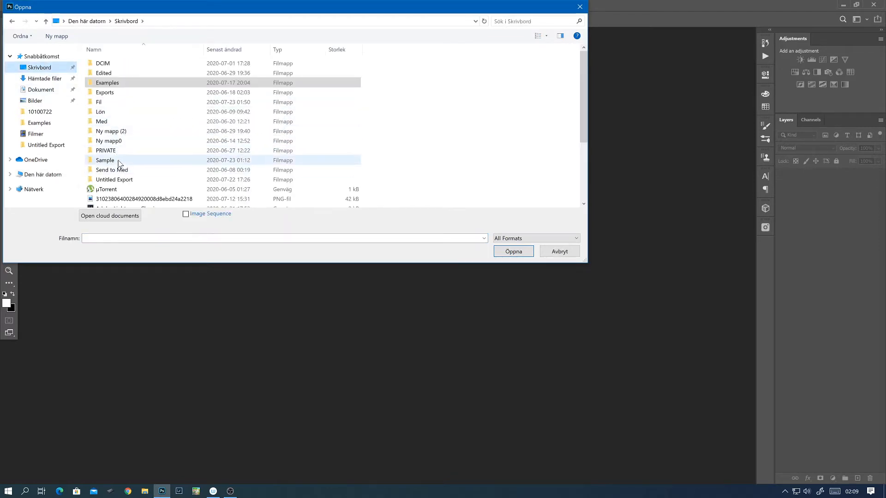
double_click(115, 161)
double_click(169, 80)
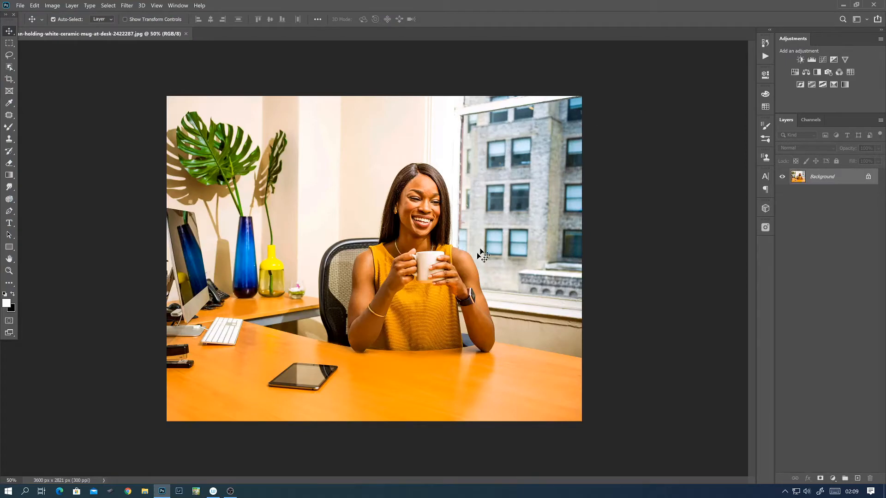
- Duplicate the Background layer and unlock the original
key(ctrl)
drag(482, 278, 487, 279)
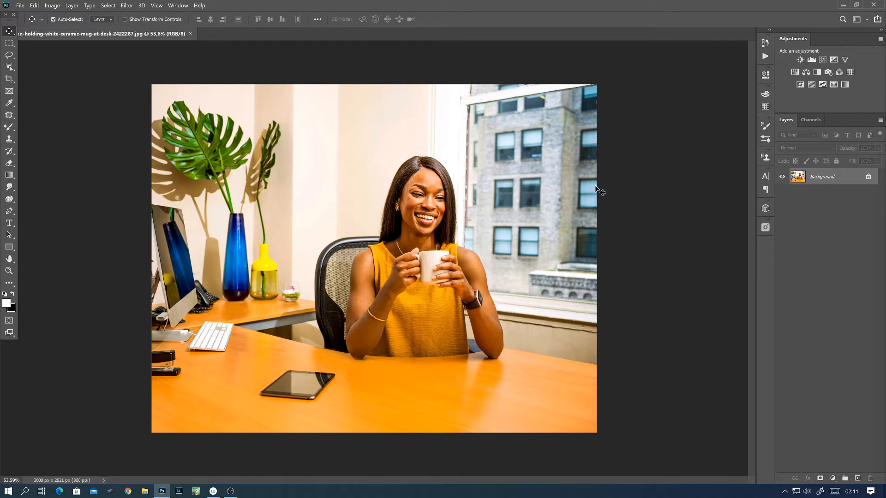
key(ctrl)
key(ctrl+j)
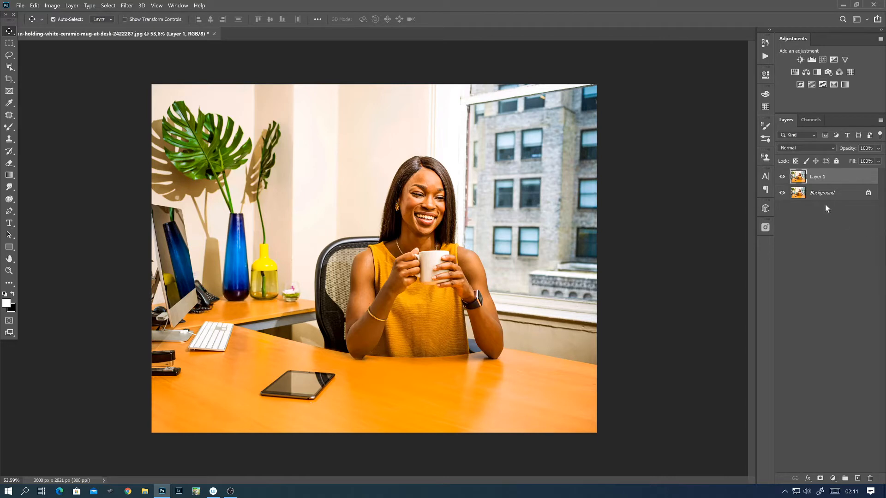
click(867, 194)
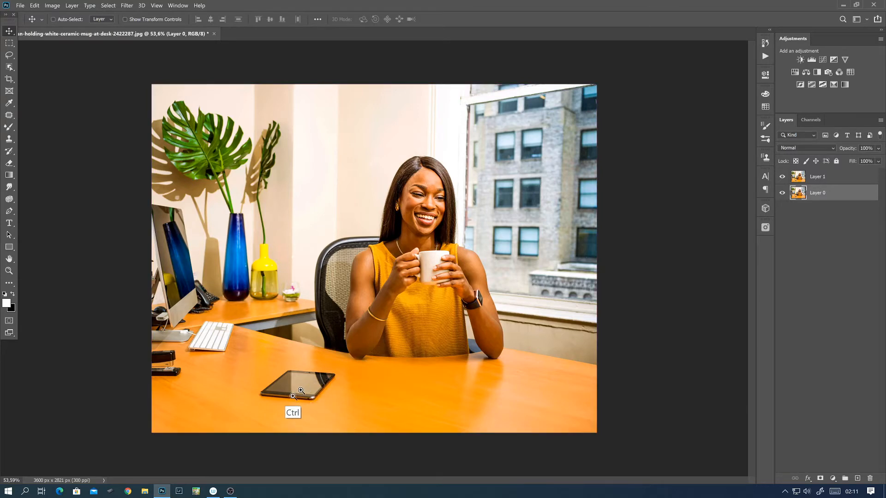
- Move the floating tools beside the tablet and outline the tablet on Layer 0 with a loose Lasso tool selection
drag(299, 390, 390, 302)
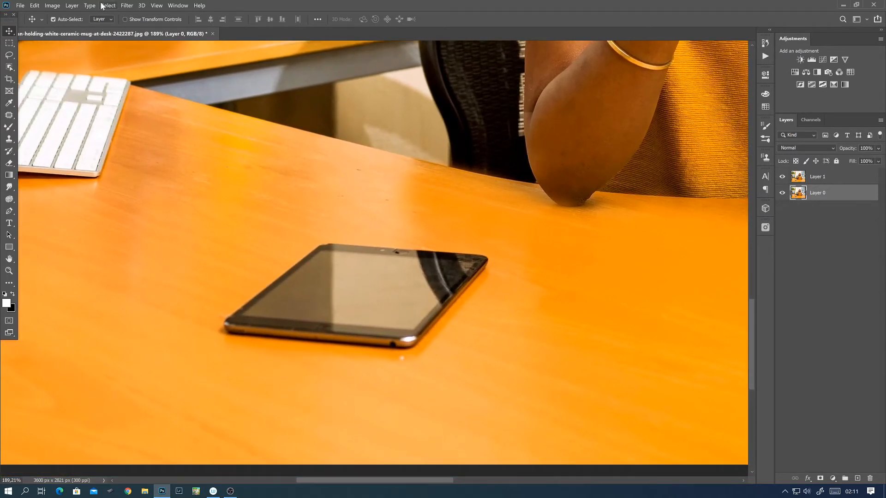
drag(8, 27, 620, 108)
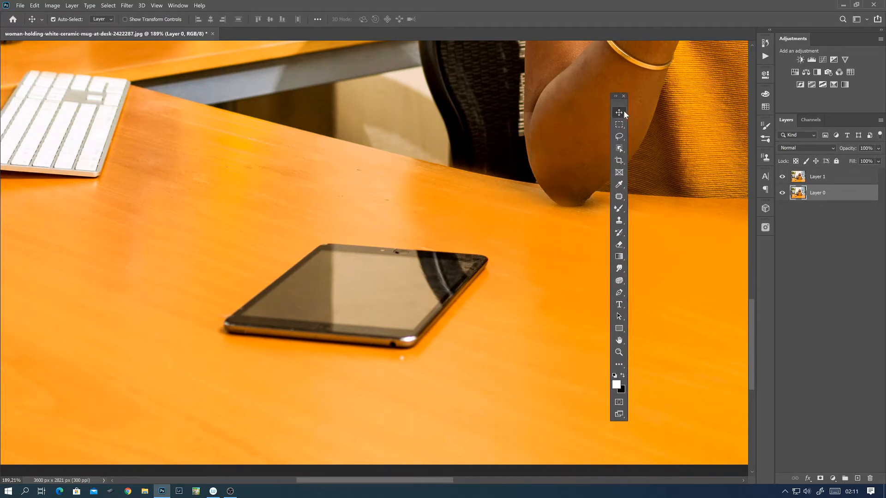
click(620, 137)
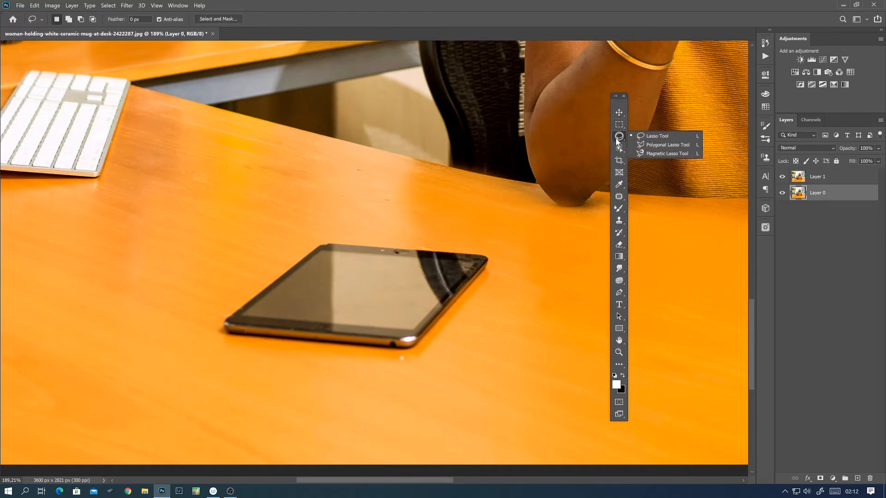
click(655, 137)
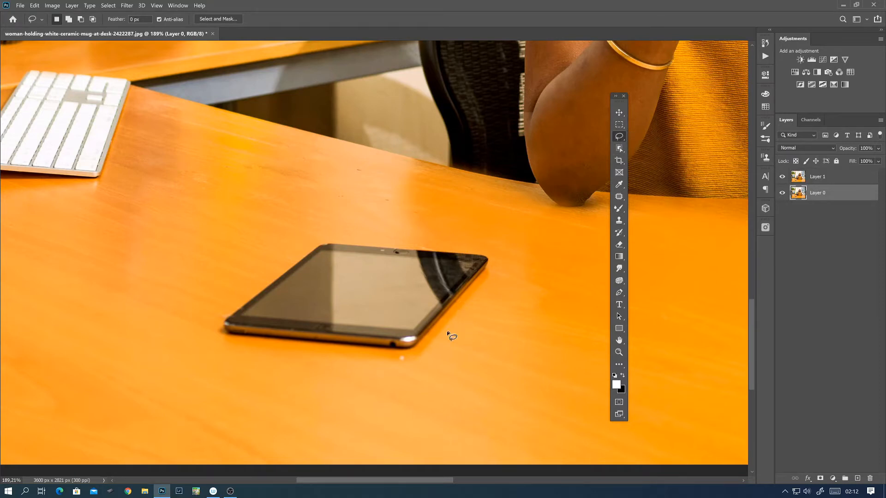
mouse_move(438, 349)
mouse_down()
mouse_move(476, 312)
mouse_move(435, 342)
mouse_move(466, 295)
mouse_move(429, 333)
mouse_up()
key(ctrl)
mouse_move(440, 350)
mouse_down()
mouse_move(514, 258)
mouse_move(444, 224)
mouse_move(402, 219)
mouse_move(346, 217)
mouse_move(297, 235)
mouse_move(256, 268)
mouse_move(208, 330)
mouse_move(223, 360)
mouse_move(256, 374)
mouse_move(300, 376)
mouse_move(441, 346)
mouse_up()
- Fill the tablet selection on Layer 0 using Content-Aware contents with Color Adaptation, Normal mode and 100% opacity
click(35, 6)
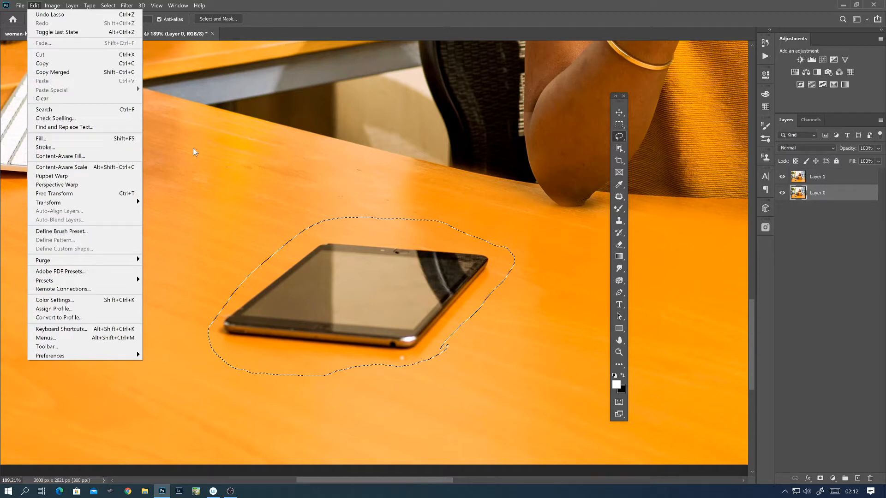
click(414, 30)
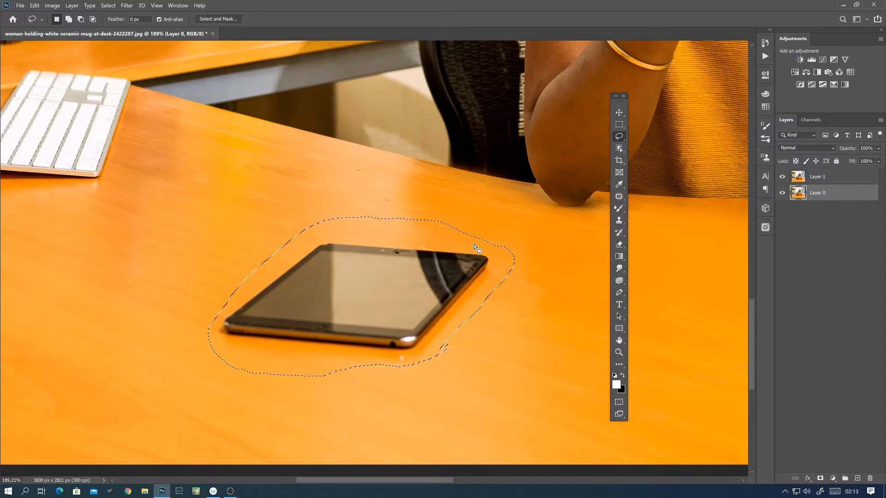
click(34, 5)
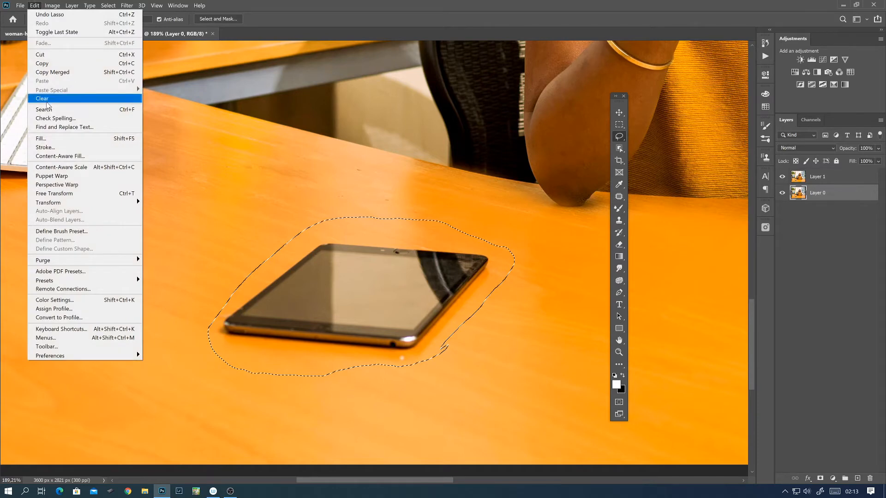
click(40, 138)
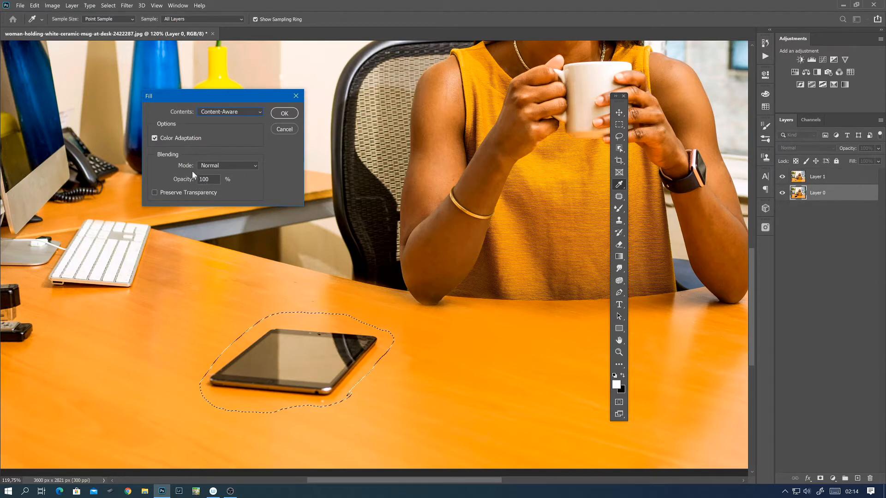
click(283, 114)
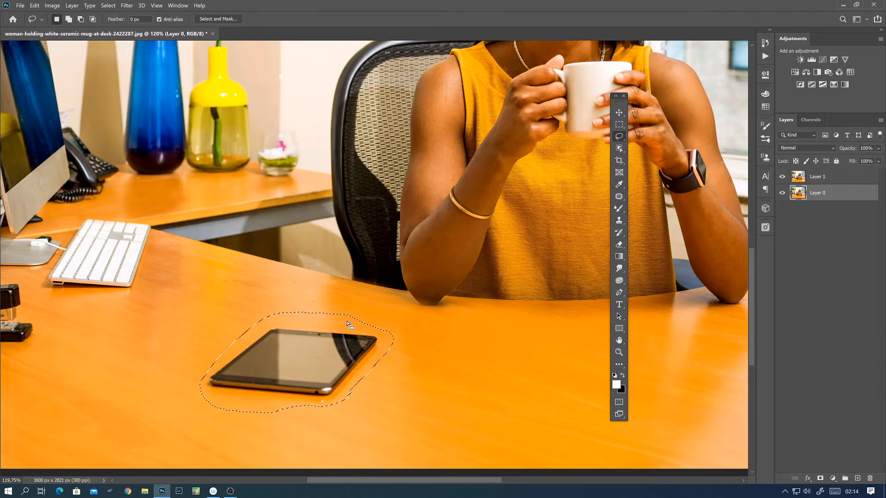
- Make Layer 1 the active layer and clear the selection around the tablet
click(801, 183)
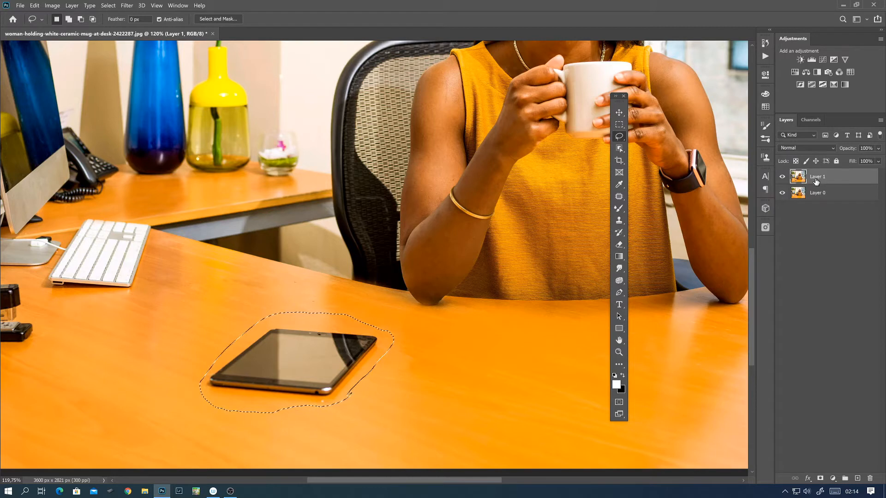
key(ctrl)
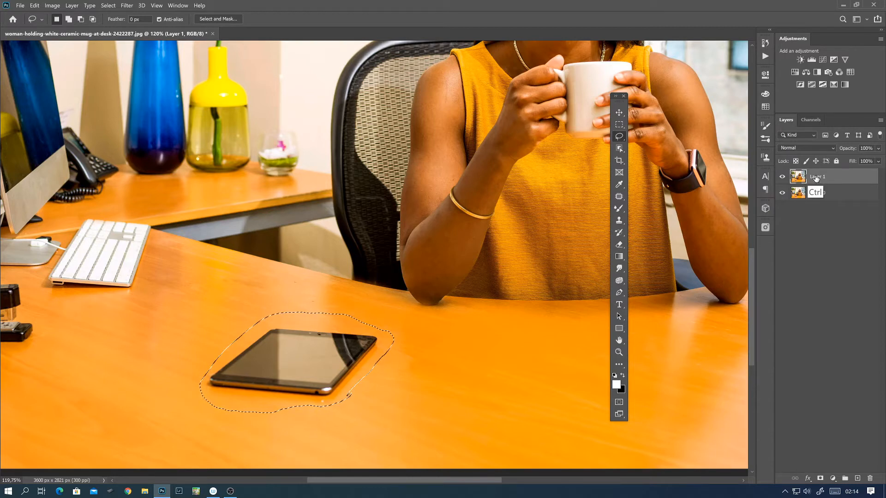
key(ctrl+d)
scroll(341, 280, down, 3)
scroll(341, 280, up, 3)
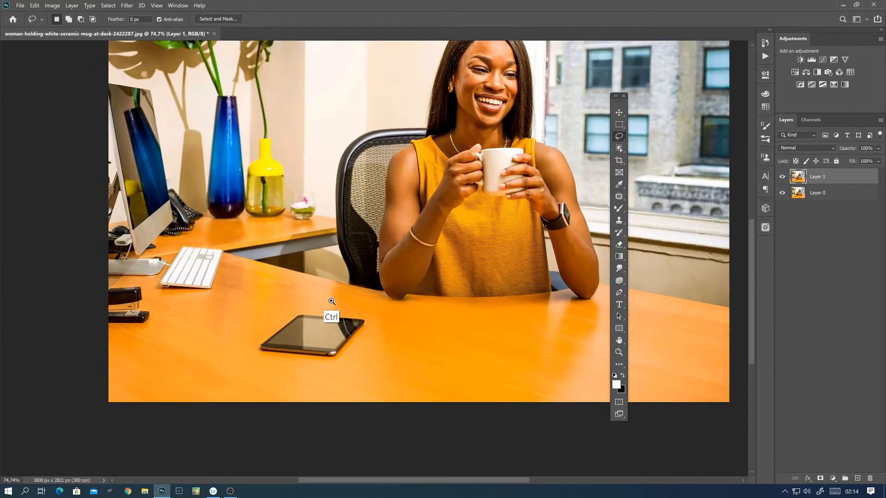
scroll(354, 286, up, 4)
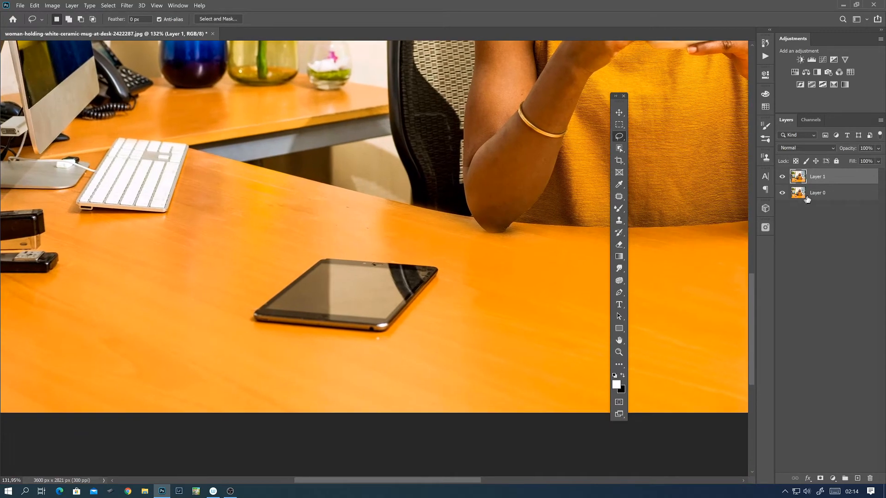
click(817, 192)
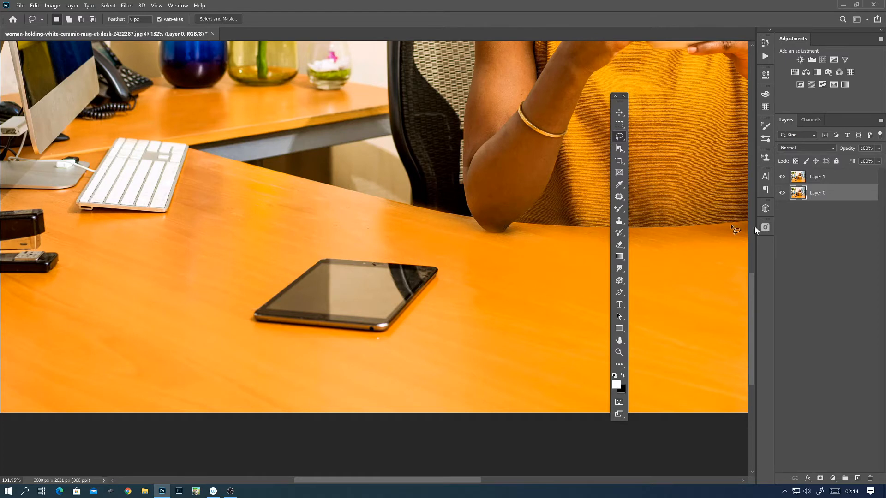
click(821, 177)
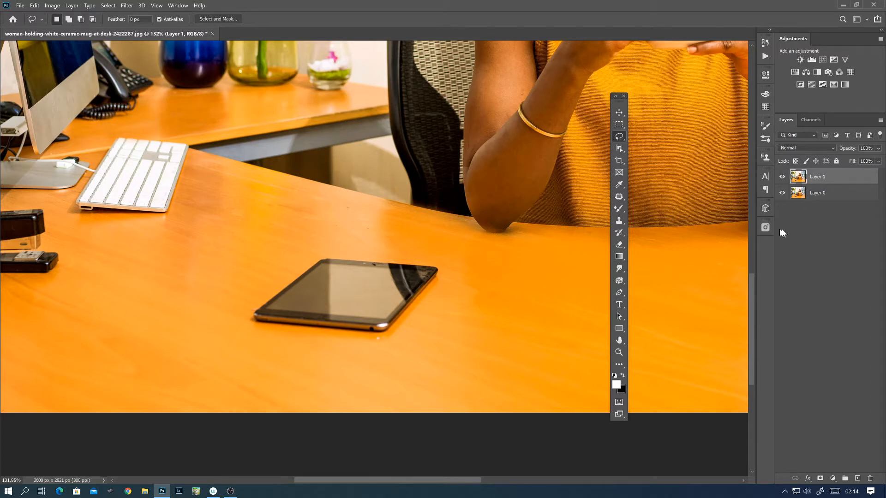
click(817, 194)
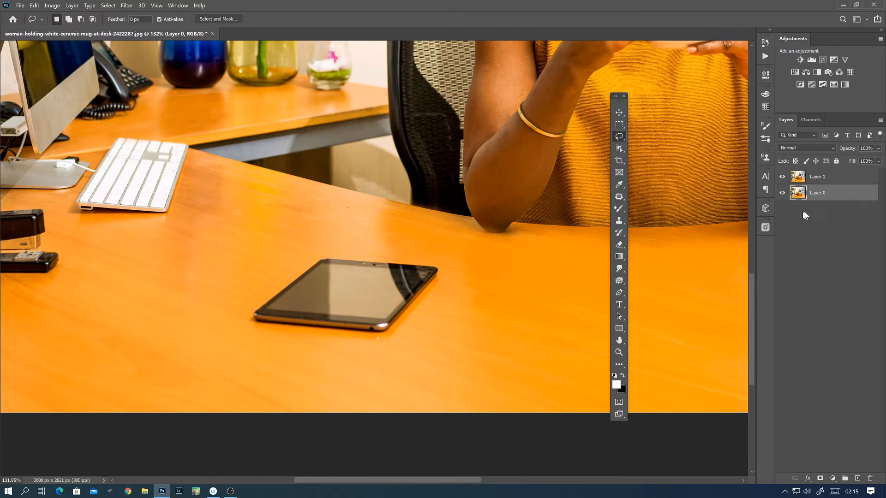
click(817, 177)
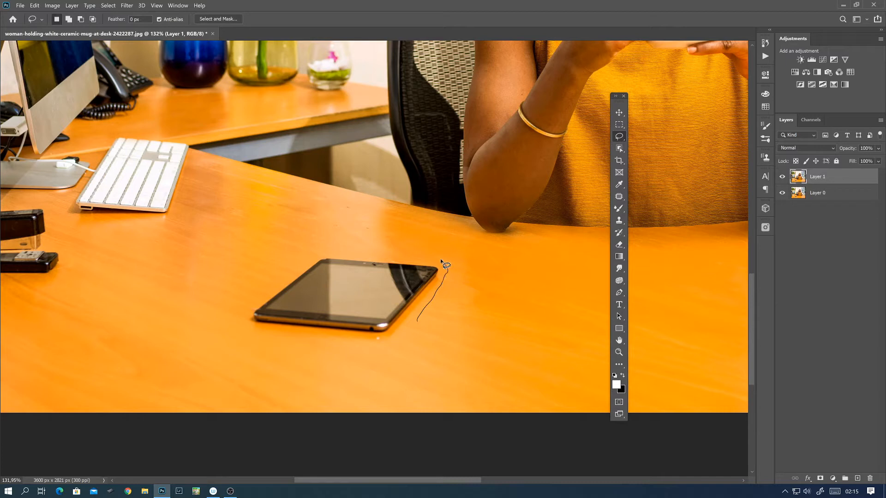
- Try to remove the tablet from Layer 1 with a close Lasso selection and a Content-Aware fill at 100% opacity
mouse_move(399, 254)
mouse_down()
mouse_move(329, 248)
mouse_move(268, 287)
mouse_up()
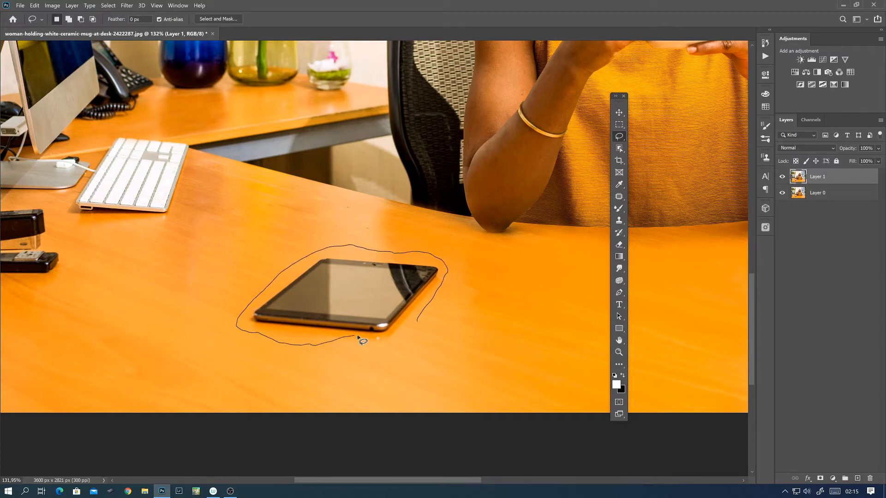
drag(379, 341, 418, 318)
click(35, 5)
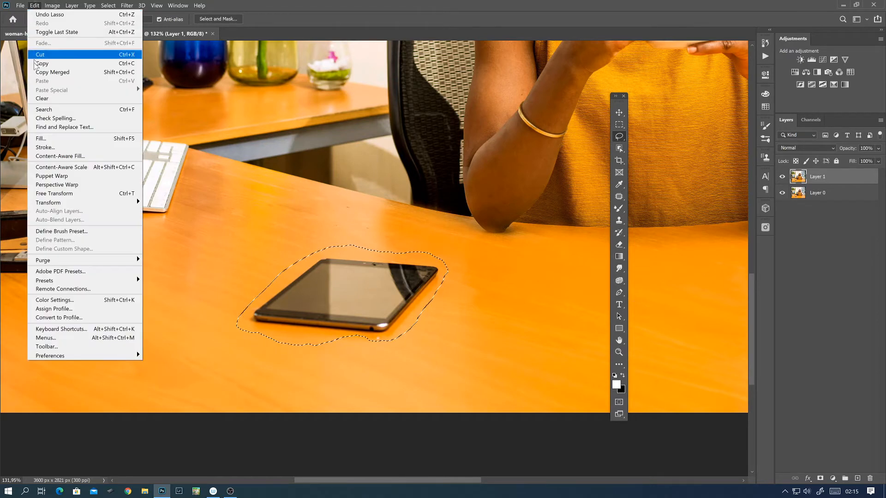
click(43, 139)
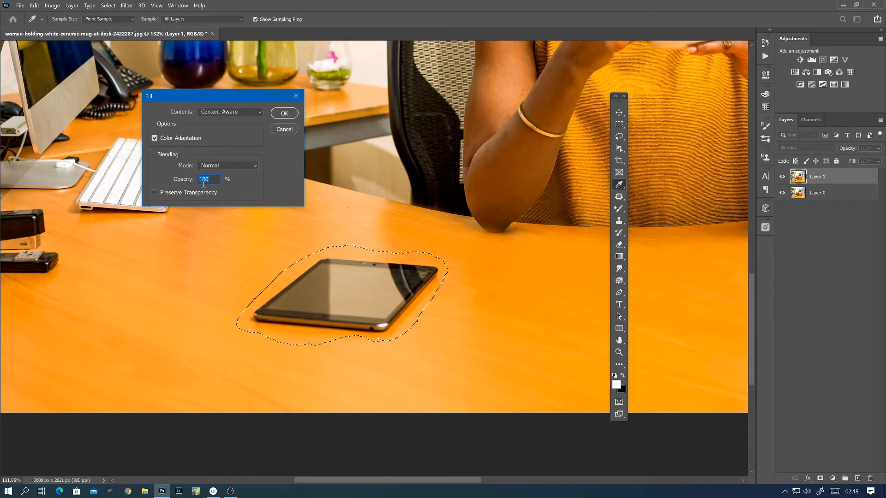
click(284, 114)
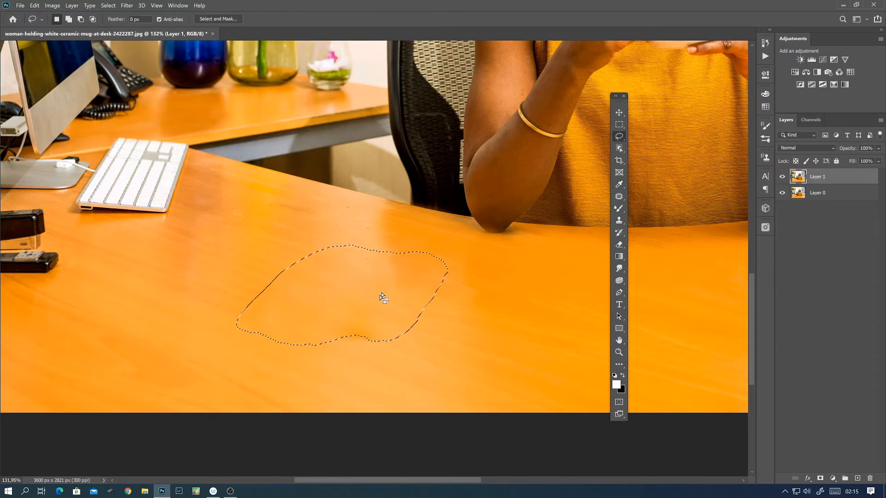
- Undo the content-aware fill on Layer 1 and clear the selection
scroll(415, 323, up, 3)
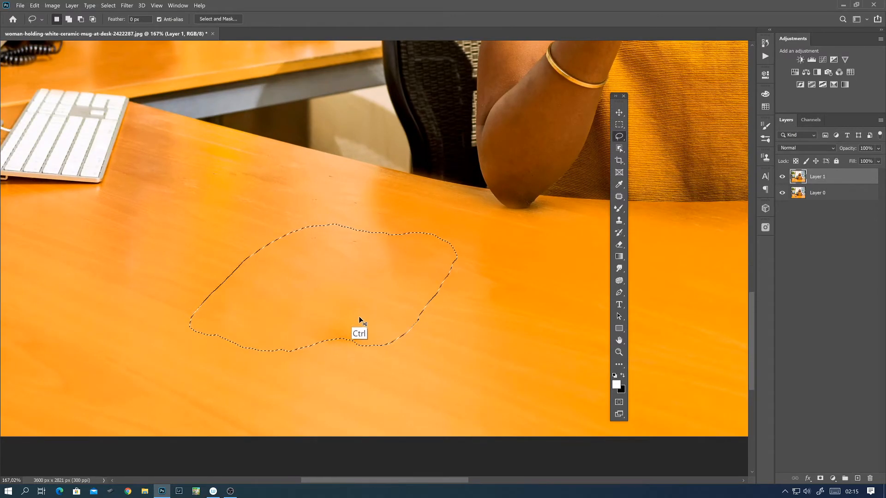
key(ctrl+z)
key(ctrl+d)
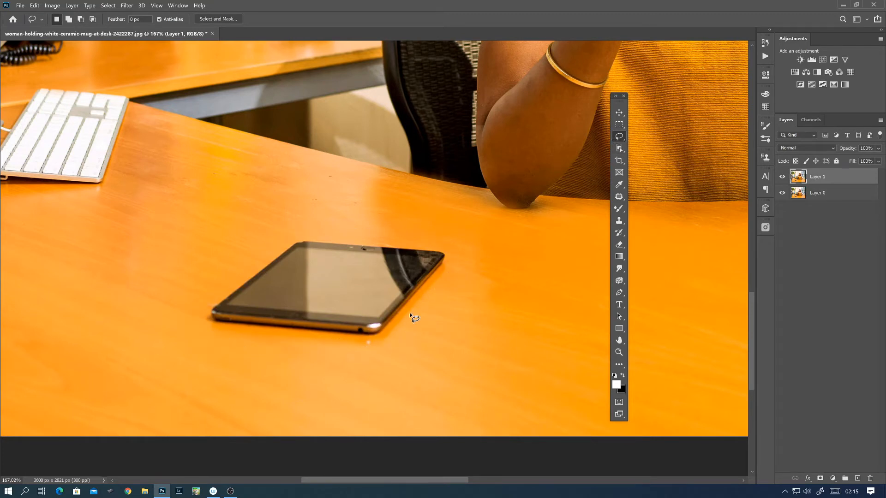
- Draw a wider Lasso selection around the tablet on Layer 1 and fill it with Content-Aware contents
drag(417, 319, 456, 273)
mouse_move(403, 231)
mouse_down()
mouse_move(334, 223)
mouse_move(275, 231)
mouse_move(244, 247)
mouse_move(178, 322)
mouse_move(186, 339)
mouse_move(334, 358)
mouse_up()
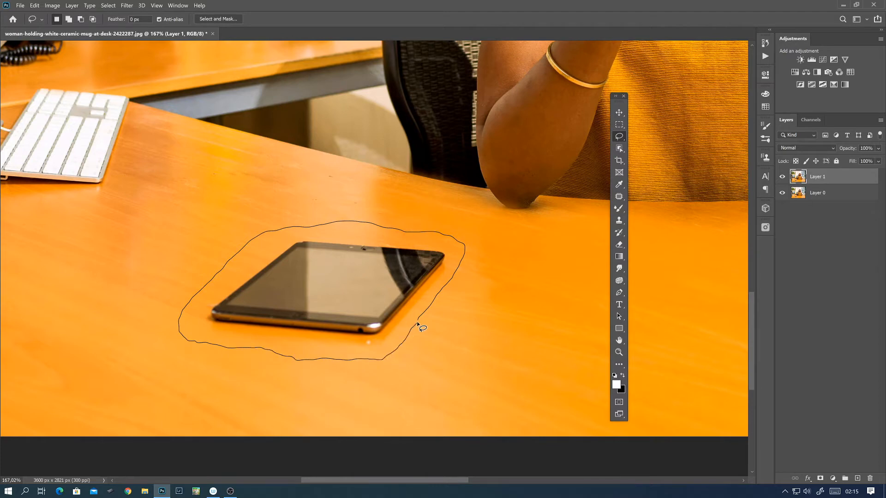
drag(416, 320, 417, 319)
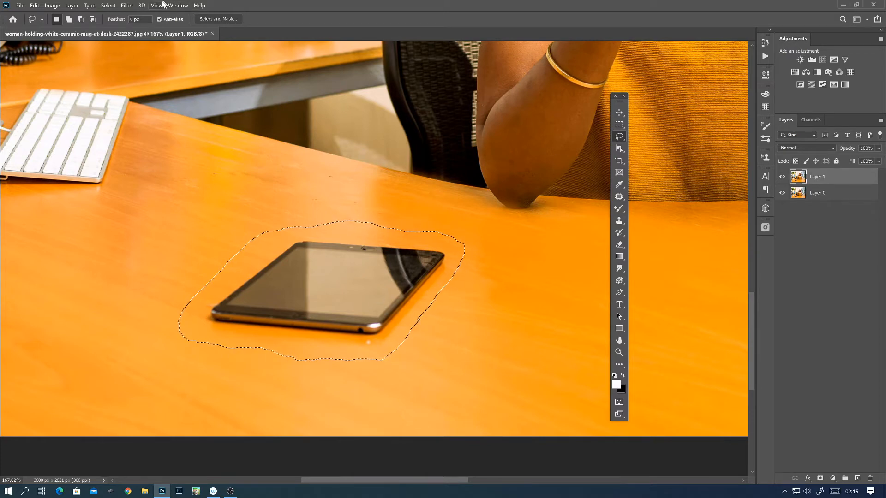
click(36, 6)
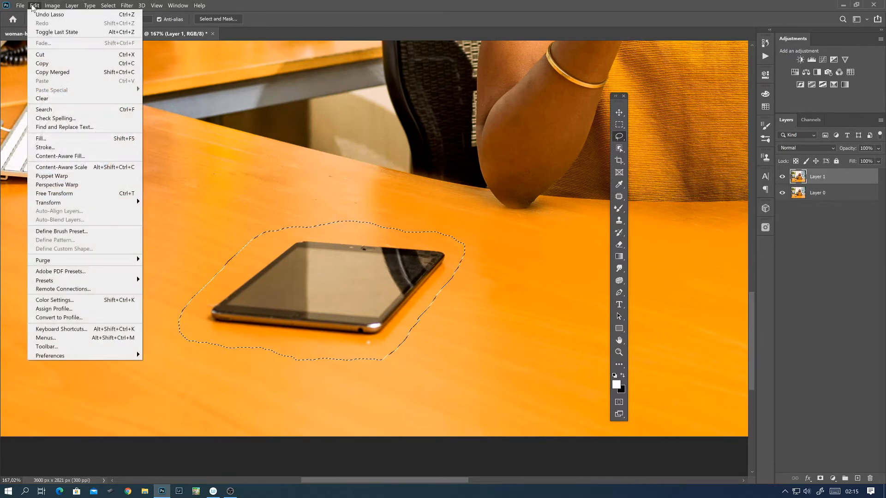
click(46, 139)
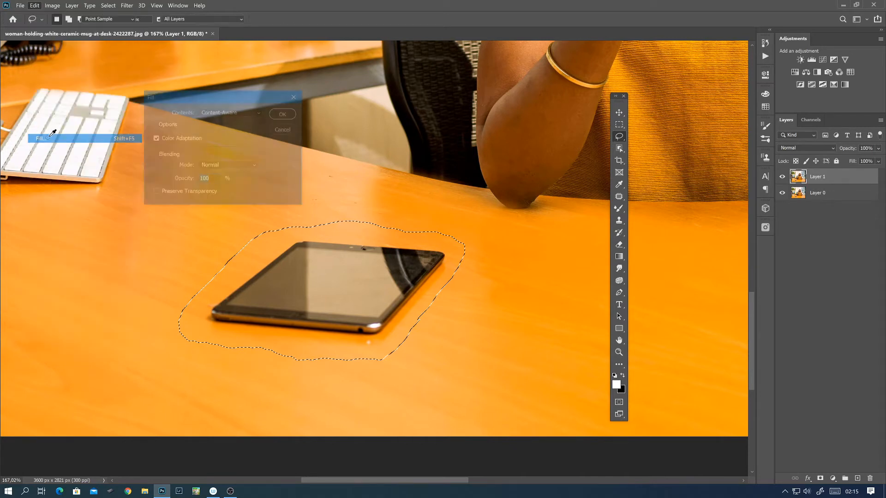
click(284, 115)
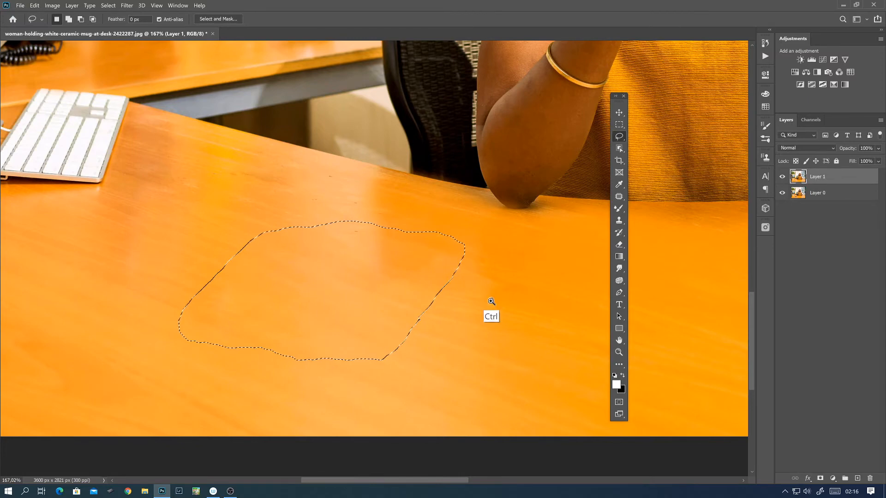
- Clear the selection on Layer 1 and inspect the filled desk area up close for leftover traces of the tablet
key(ctrl+minus)
drag(458, 302, 367, 328)
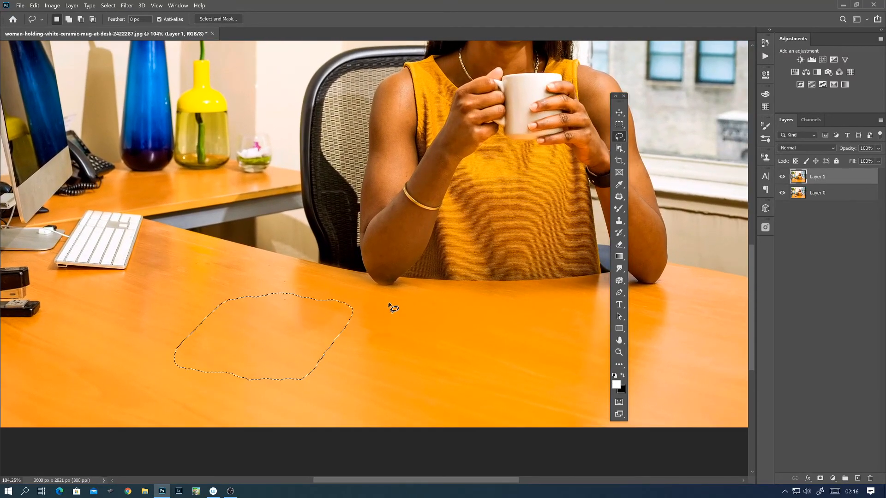
key(ctrl)
key(ctrl+d)
ctrl+drag(386, 335, 356, 336)
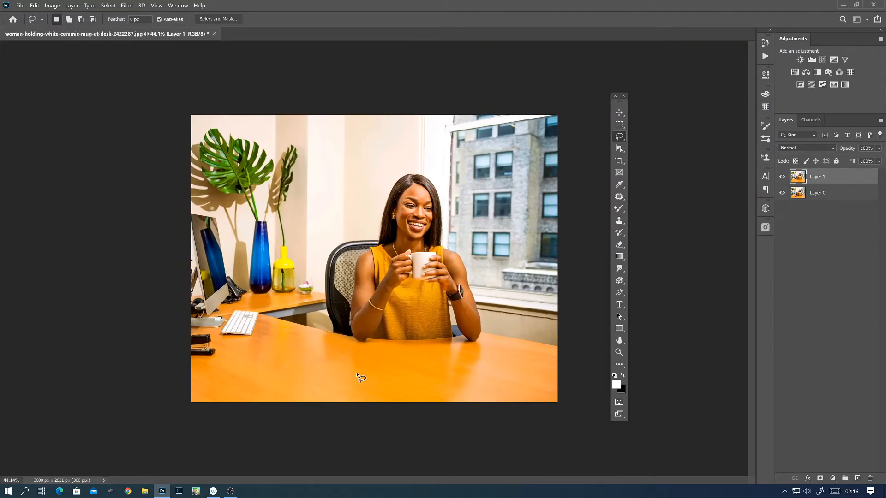
ctrl+drag(358, 374, 382, 354)
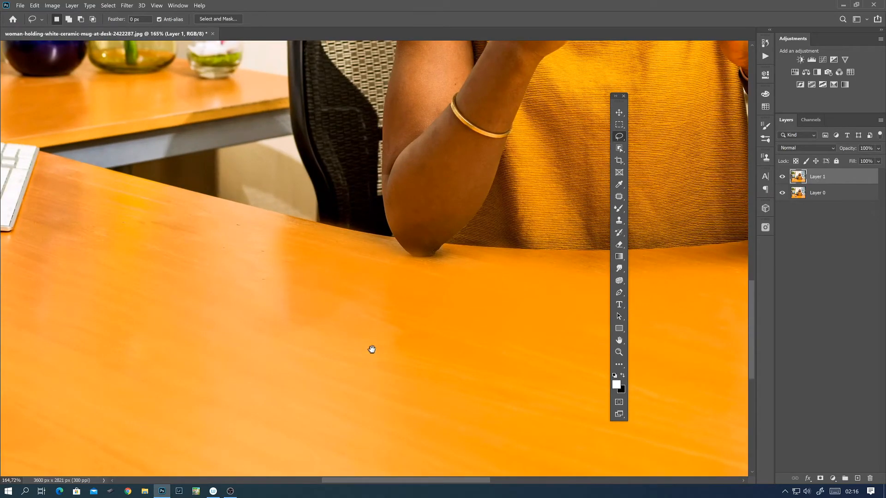
drag(372, 349, 348, 318)
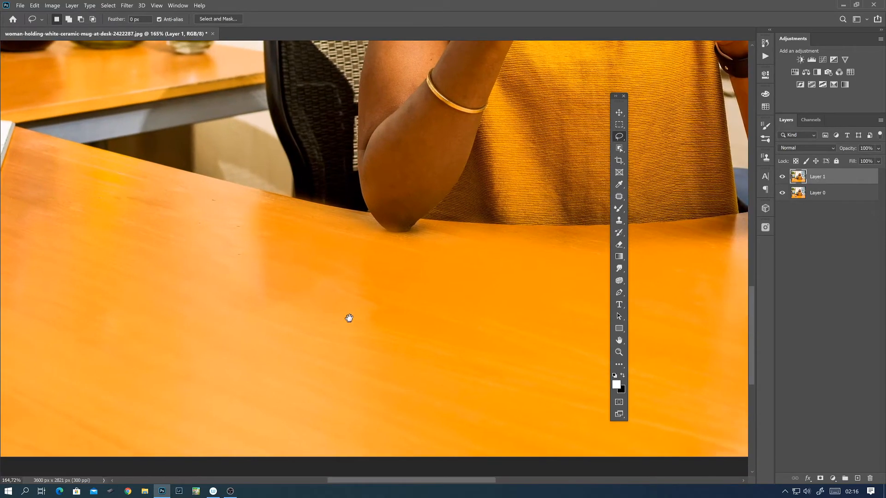
- Make Layer 0 active and use the Patch tool to replace a small oval area of the desk with nearby desk surface
click(619, 198)
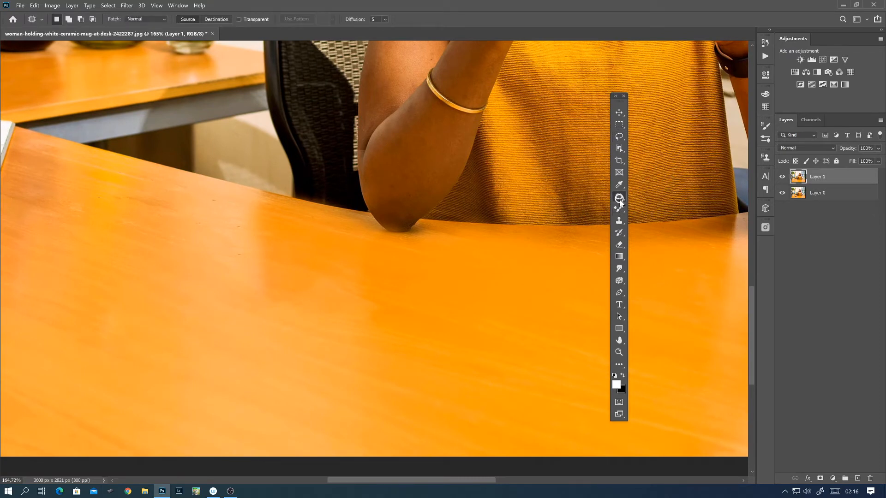
right_click(620, 201)
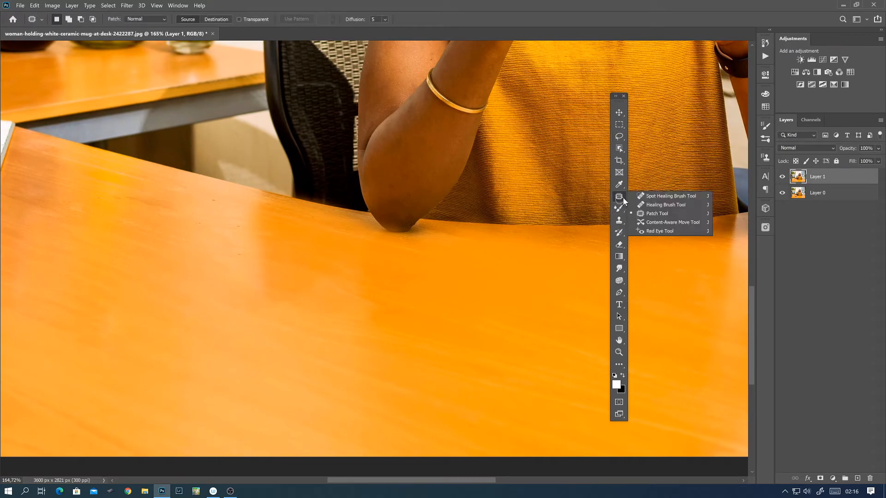
click(660, 215)
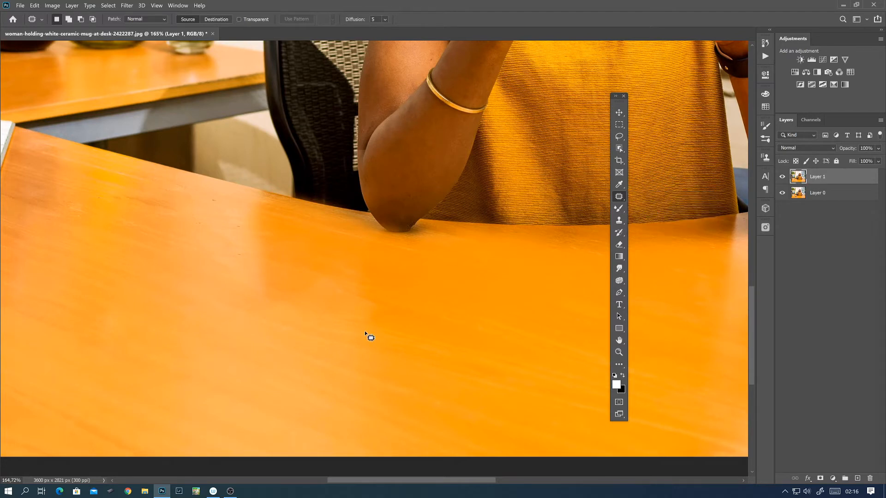
click(817, 196)
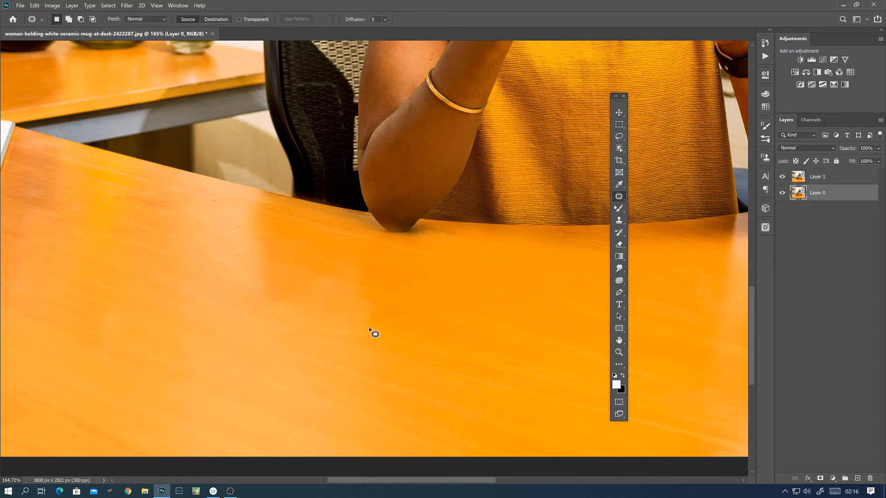
mouse_move(369, 329)
mouse_down()
mouse_move(387, 289)
mouse_move(359, 277)
mouse_move(309, 275)
mouse_move(275, 298)
mouse_move(278, 316)
mouse_move(303, 336)
mouse_move(362, 336)
mouse_move(378, 324)
mouse_move(370, 315)
mouse_move(458, 347)
mouse_up()
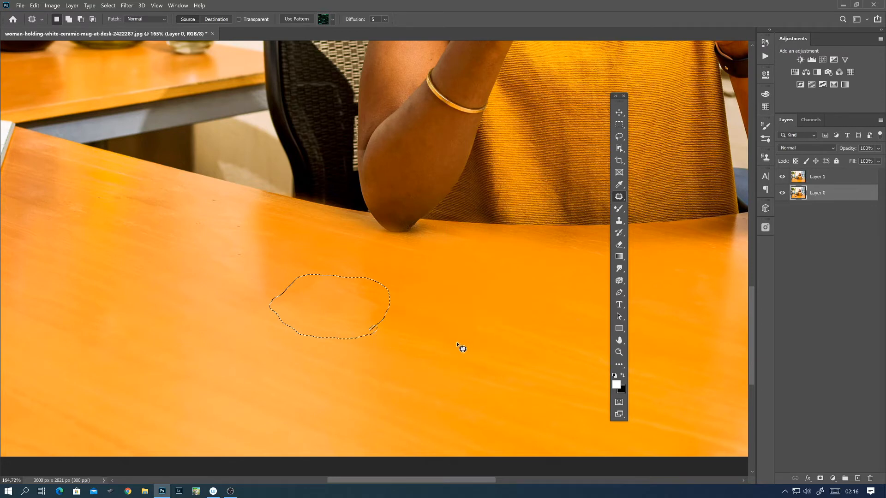
- Patch the same oval desk area on Layer 1 with nearby desk surface and compare by hiding and showing the layer
click(817, 177)
drag(350, 310, 448, 347)
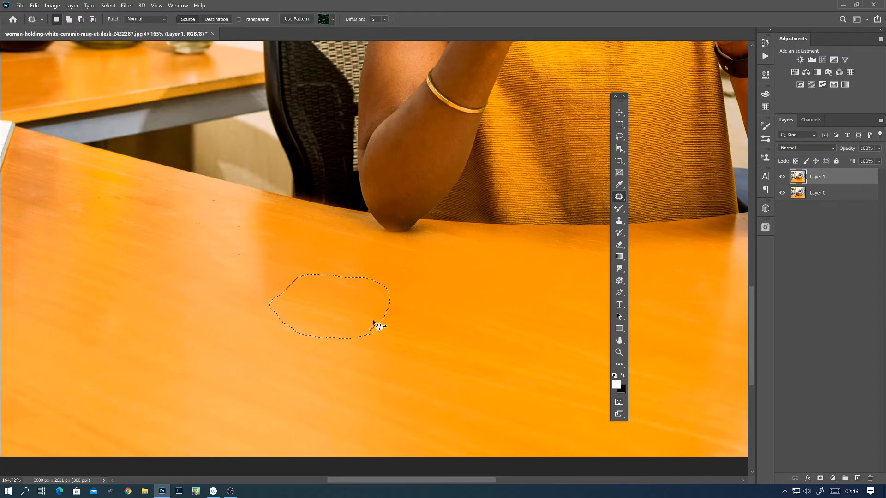
click(781, 178)
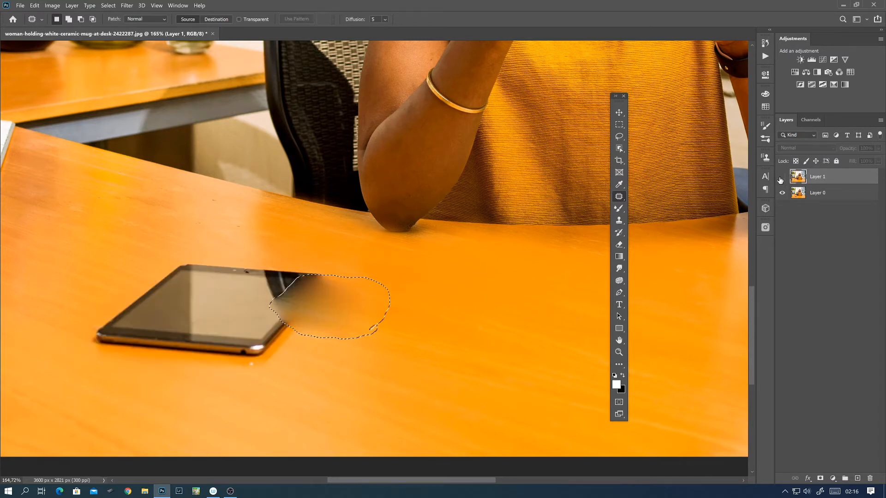
click(782, 177)
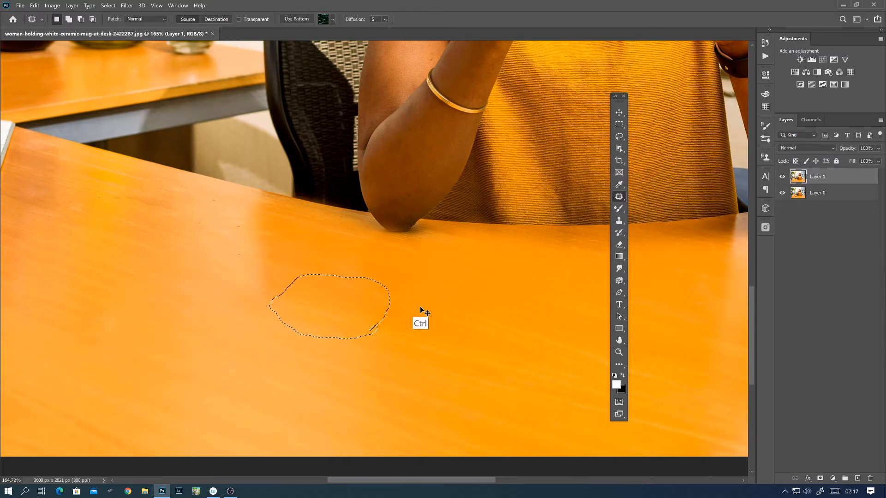
- Clear the patch selection and compare the retouched desk with the original by hiding and showing Layer 1
drag(457, 301, 436, 309)
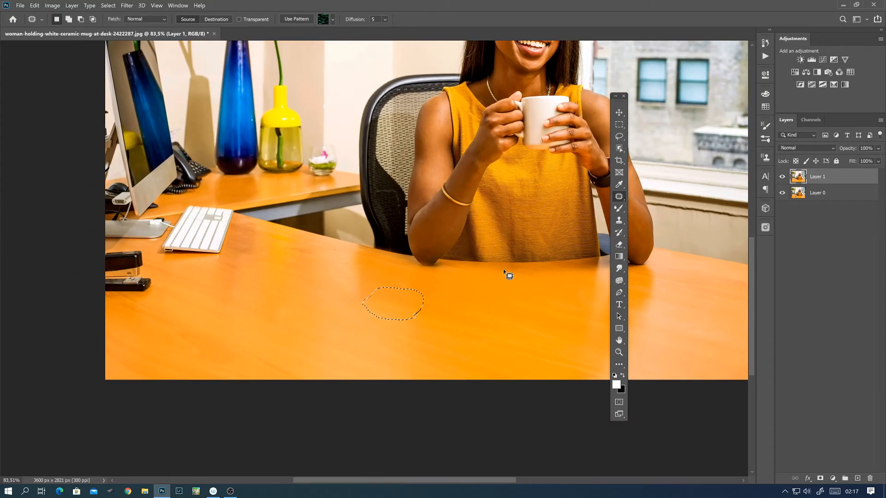
key(ctrl+d)
click(782, 178)
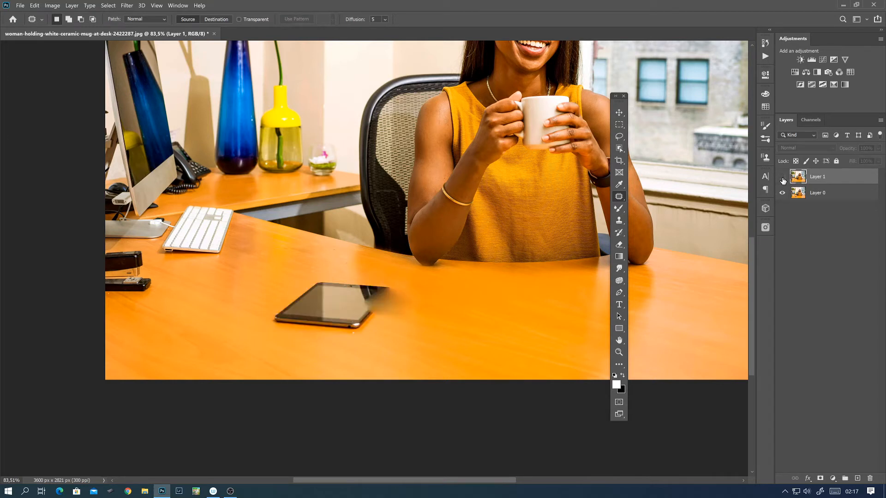
click(781, 178)
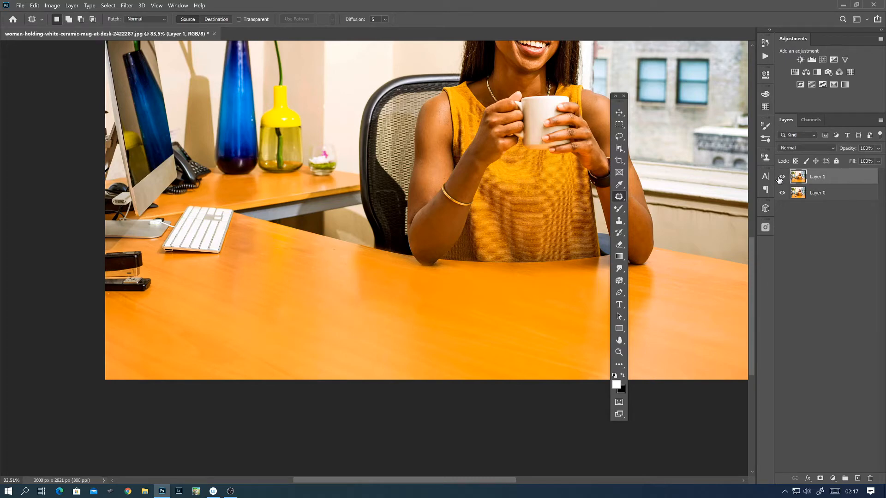
drag(464, 268, 439, 268)
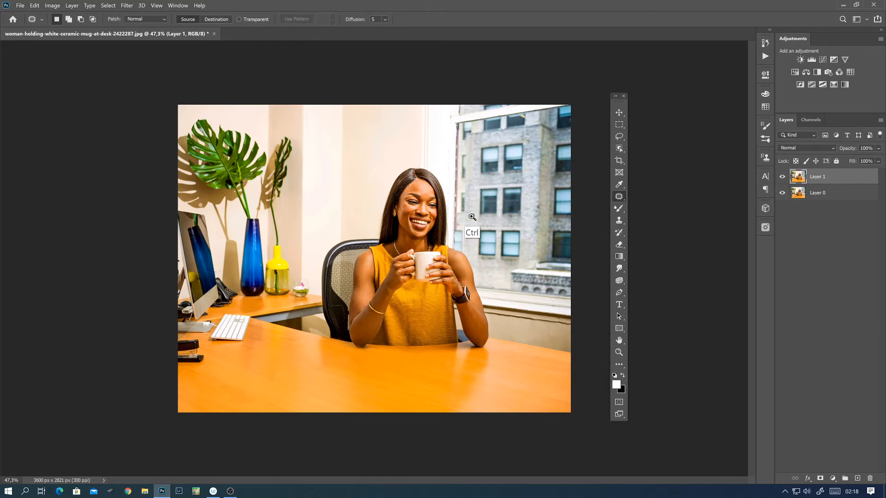
drag(471, 215, 481, 217)
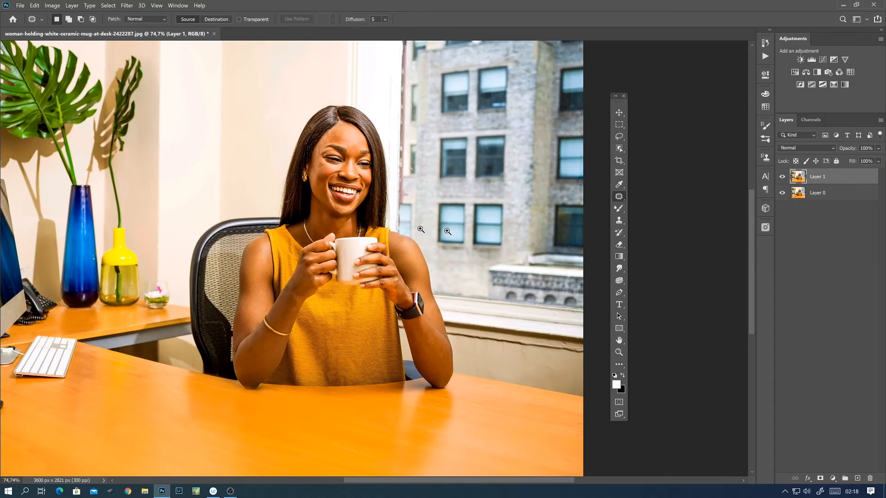
drag(420, 230, 404, 229)
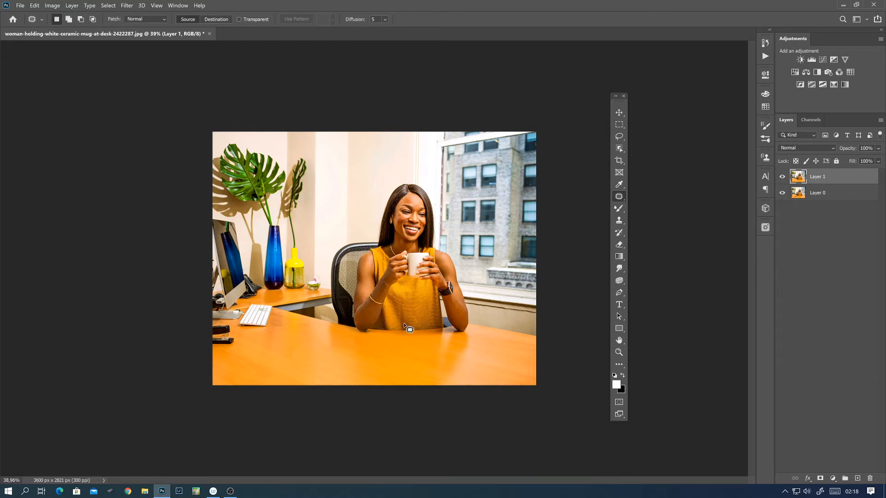
scroll(360, 352, up, 3)
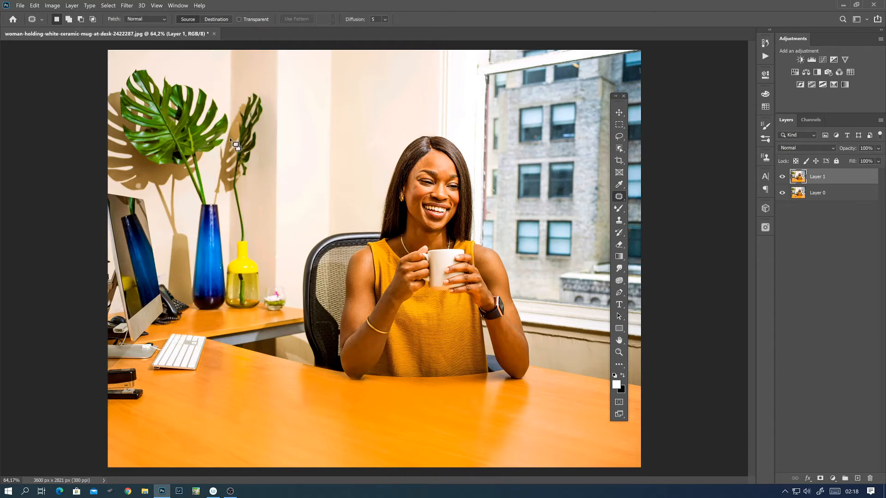
click(35, 7)
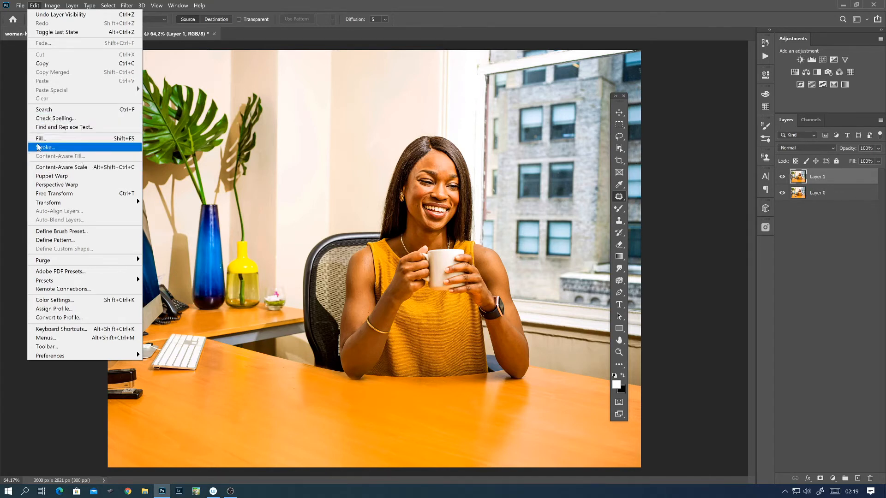
click(422, 29)
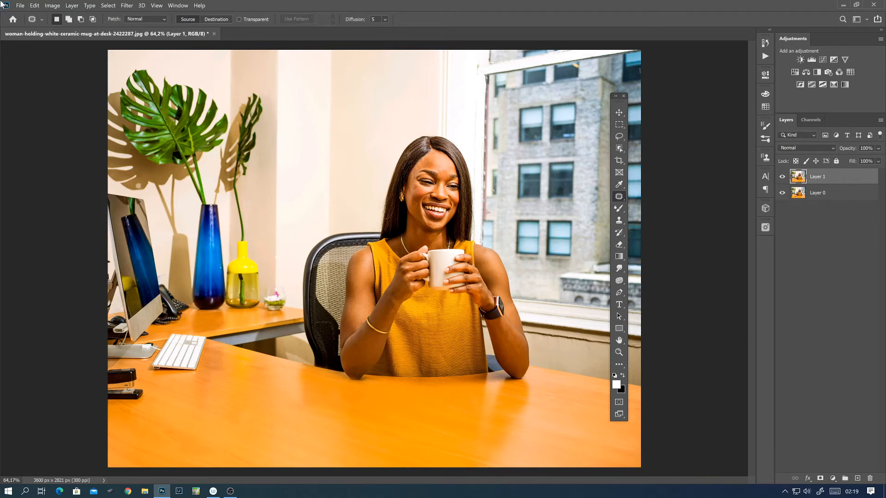
- Open the image two-round-pendant-lamps-in-cafeteria-827528 from the Sample folder
click(20, 6)
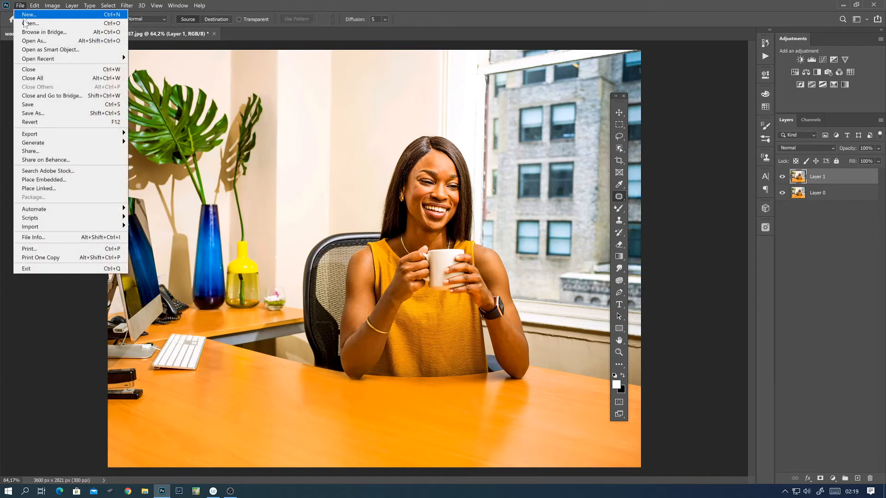
click(34, 24)
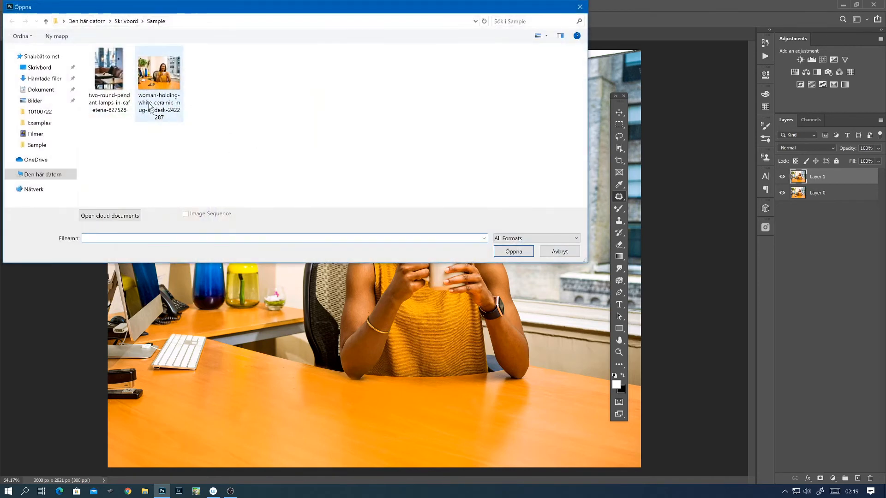
double_click(109, 74)
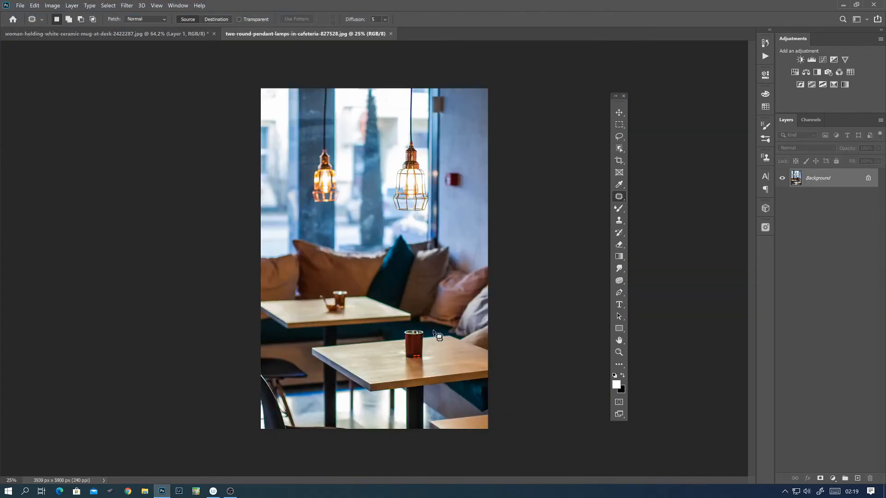
- Duplicate the Background layer, unlock the original, and make the duplicate Layer 1 active
mouse_move(446, 337)
mouse_down()
mouse_move(458, 336)
mouse_move(443, 336)
mouse_up()
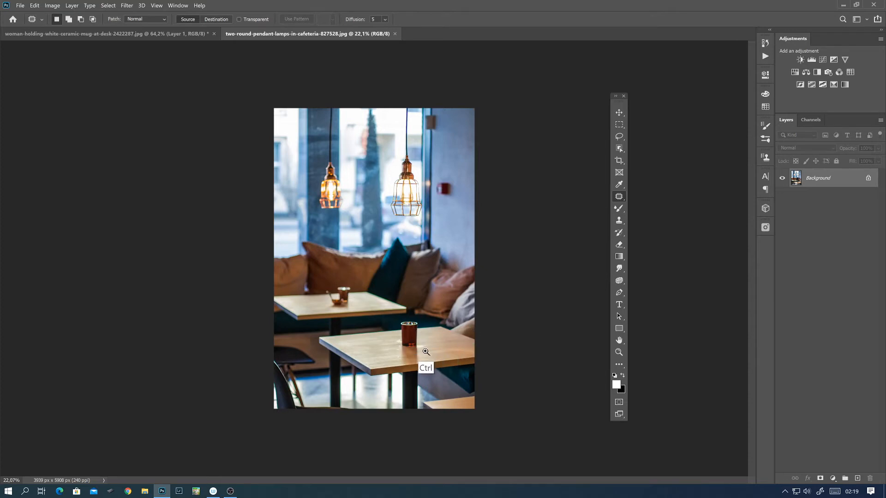
drag(424, 347, 466, 347)
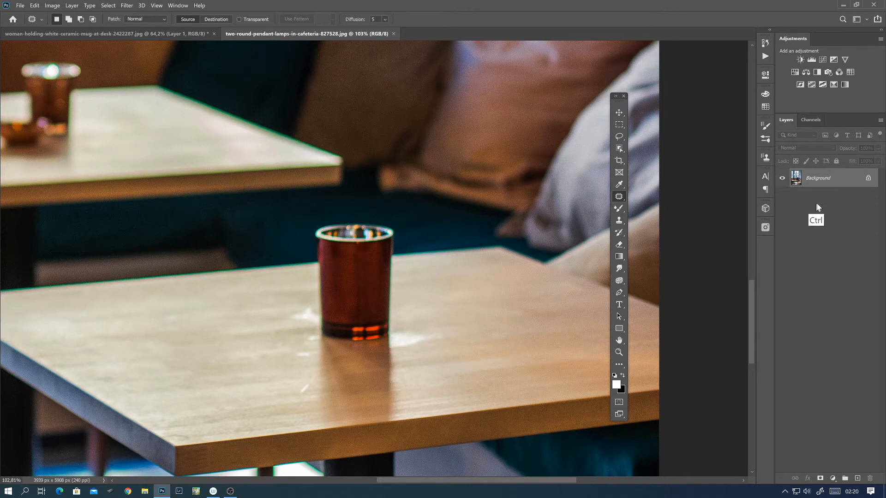
key(ctrl+j)
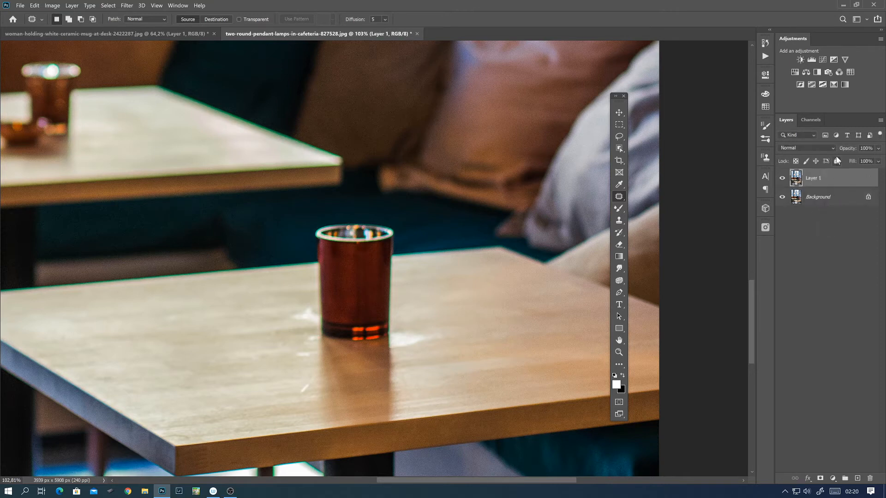
click(869, 199)
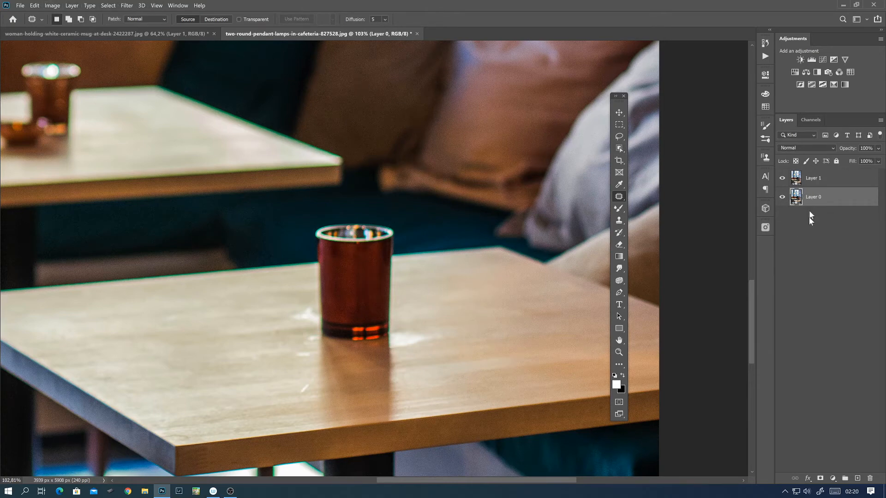
click(822, 179)
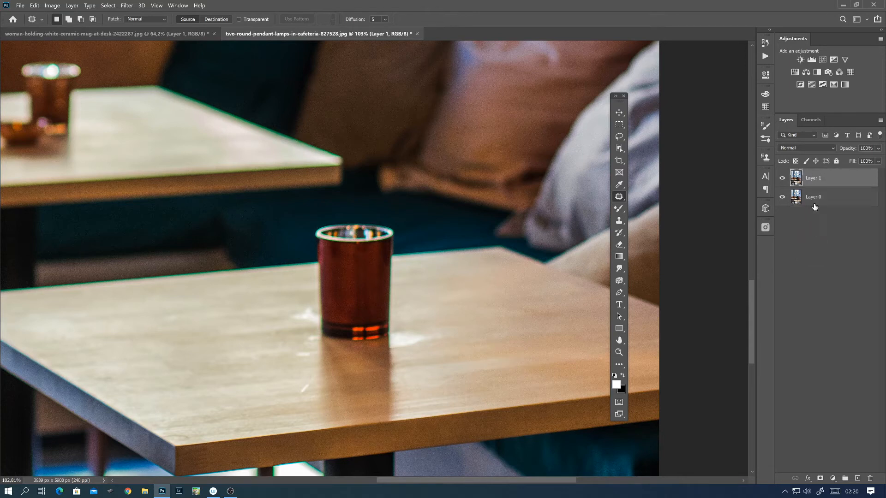
- Draw a Lasso selection around the red glass on the front table, including its reflection on the tabletop
click(620, 137)
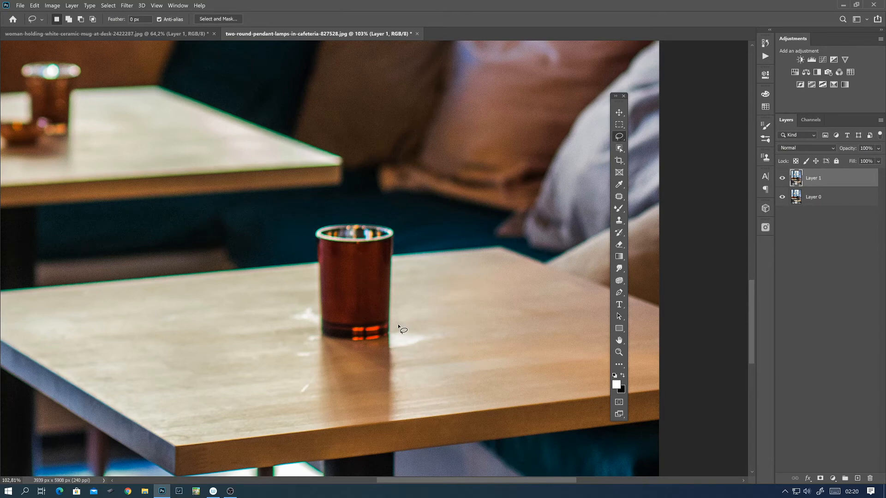
mouse_move(398, 323)
mouse_down()
mouse_move(403, 228)
mouse_move(383, 212)
mouse_move(323, 213)
mouse_move(303, 232)
mouse_move(305, 363)
mouse_up()
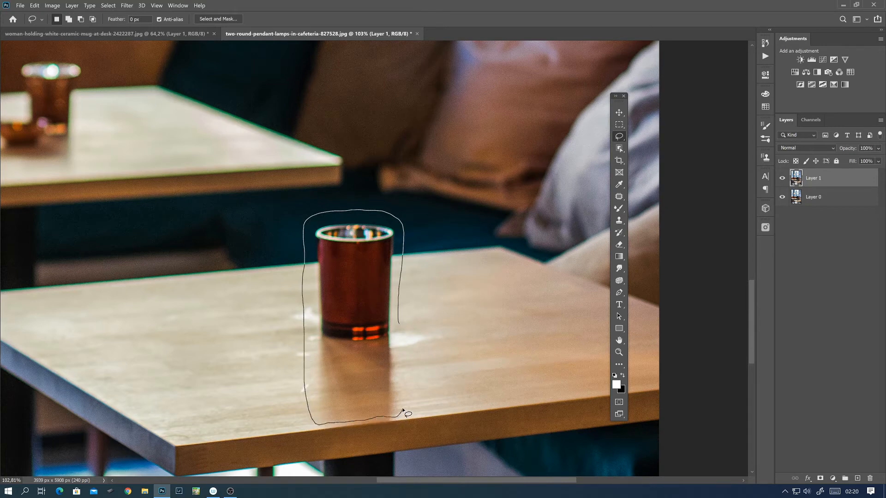
drag(403, 370, 400, 320)
- Fill the selection around the glass on Layer 1 with Content-Aware contents in Normal mode at 100% opacity with Color Adaptation
click(20, 5)
mouse_move(35, 5)
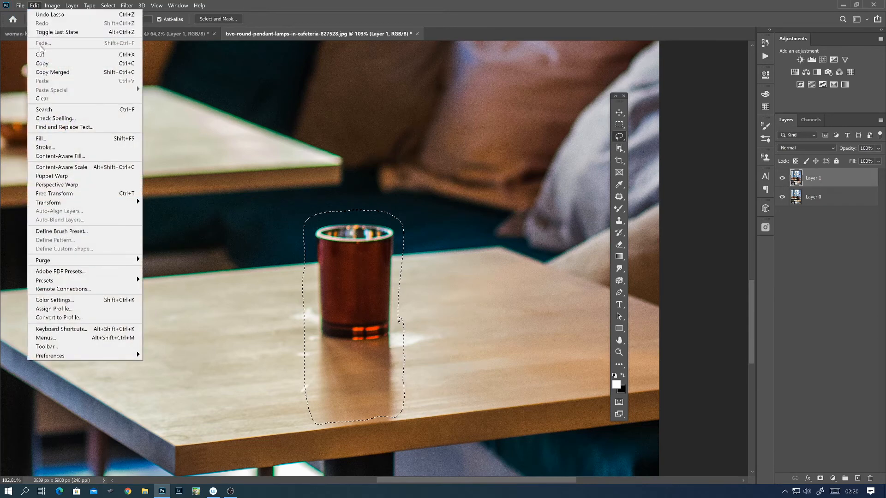
click(58, 139)
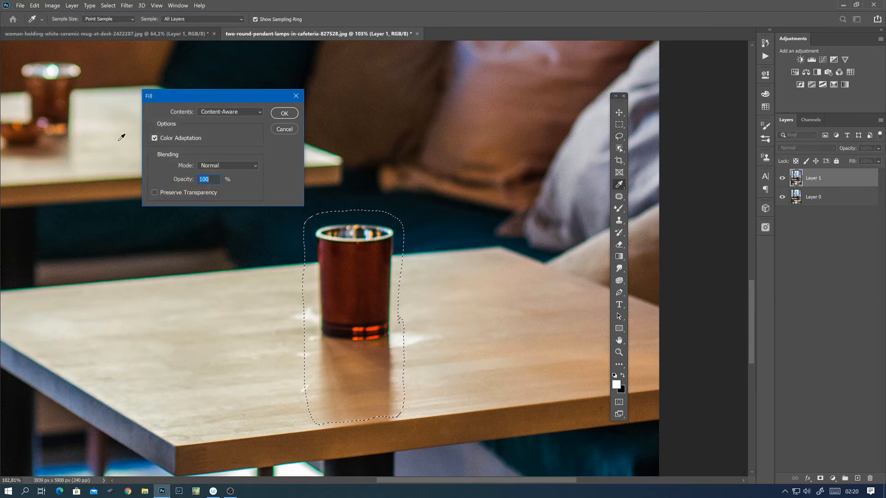
click(281, 114)
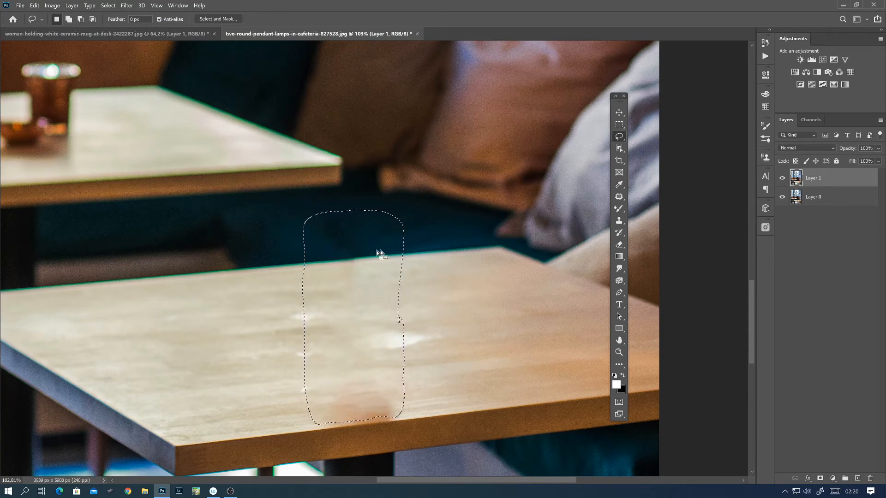
drag(381, 314, 385, 236)
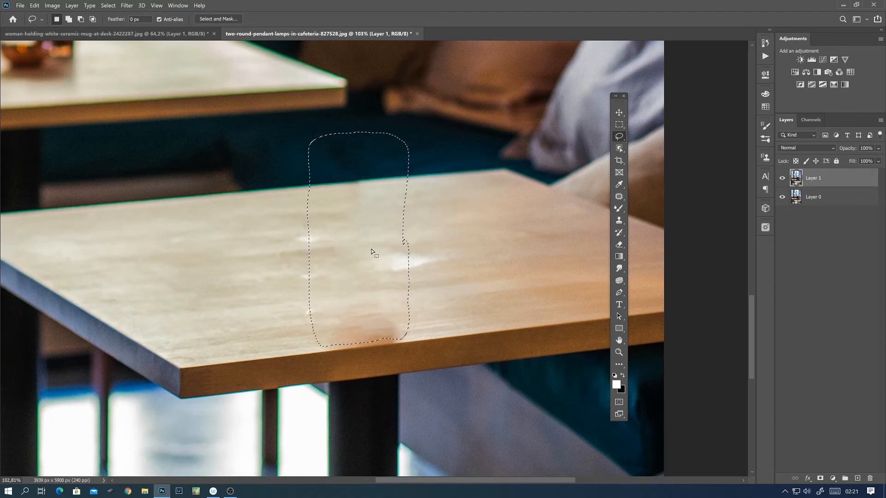
- Deselect the filled area and patch the reddish stain at the table's front edge with clean wood from further along the tabletop
drag(389, 282, 381, 229)
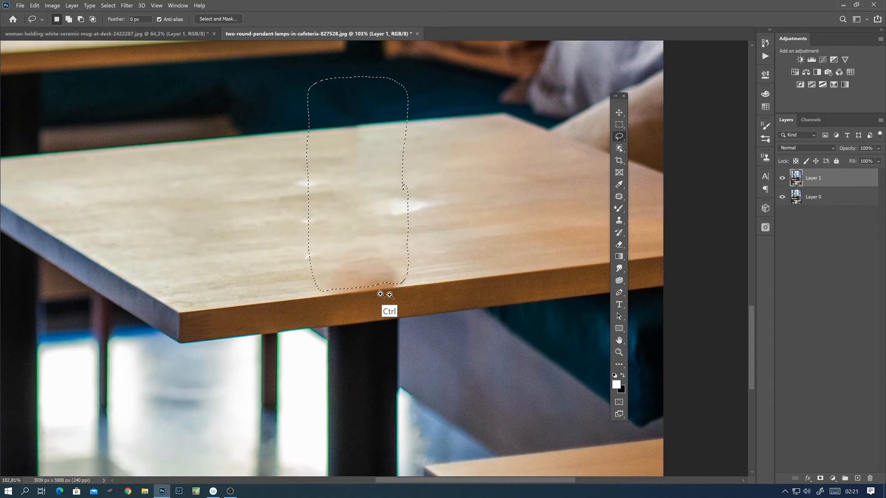
drag(389, 304, 402, 297)
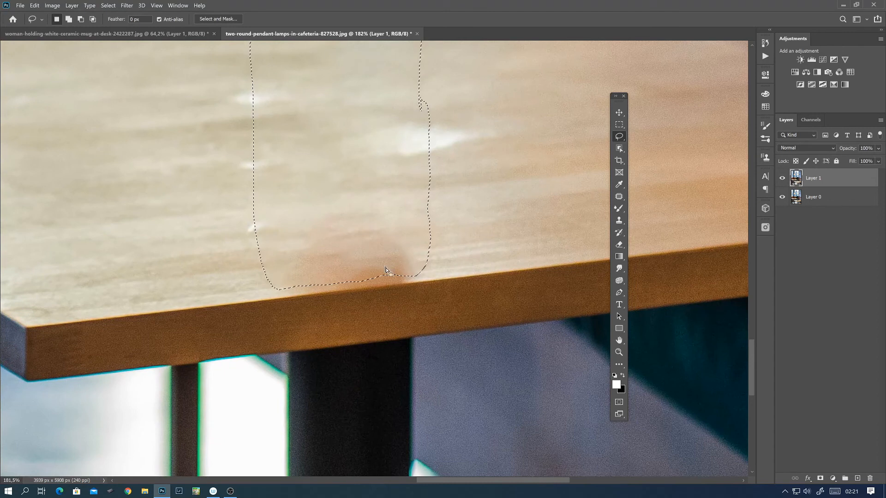
key(ctrl+d)
click(620, 198)
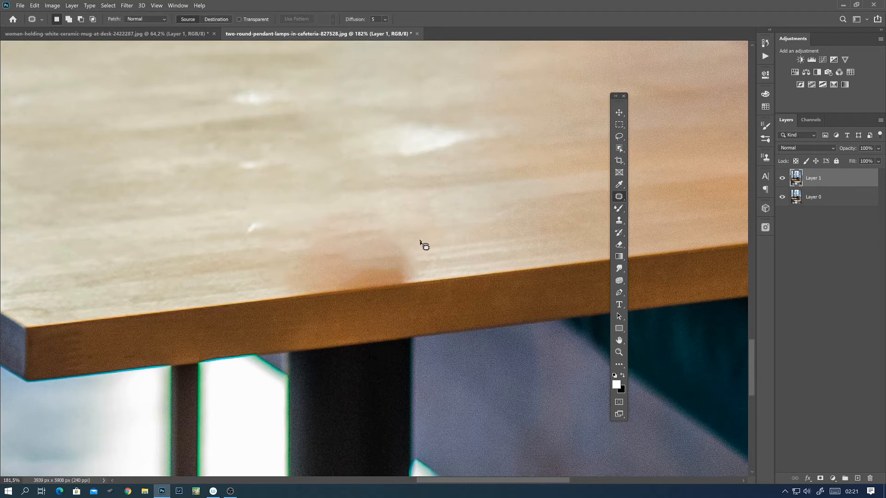
mouse_move(426, 241)
mouse_down()
mouse_move(305, 237)
mouse_move(273, 289)
mouse_move(379, 286)
mouse_move(399, 281)
mouse_move(427, 238)
mouse_move(332, 276)
mouse_move(195, 287)
mouse_up()
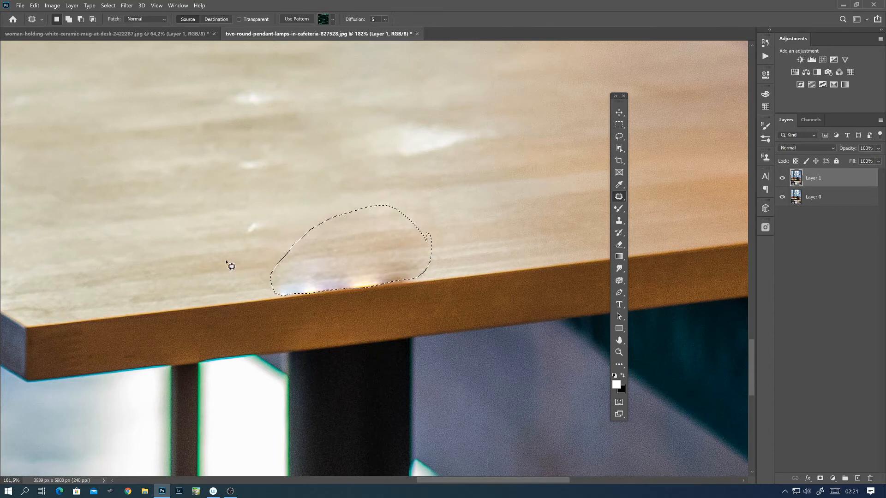
drag(358, 251, 514, 229)
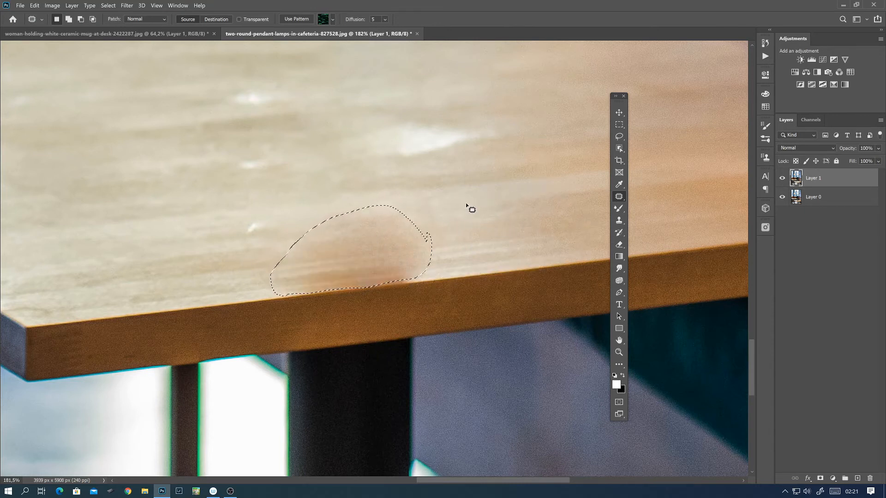
key(ctrl+d)
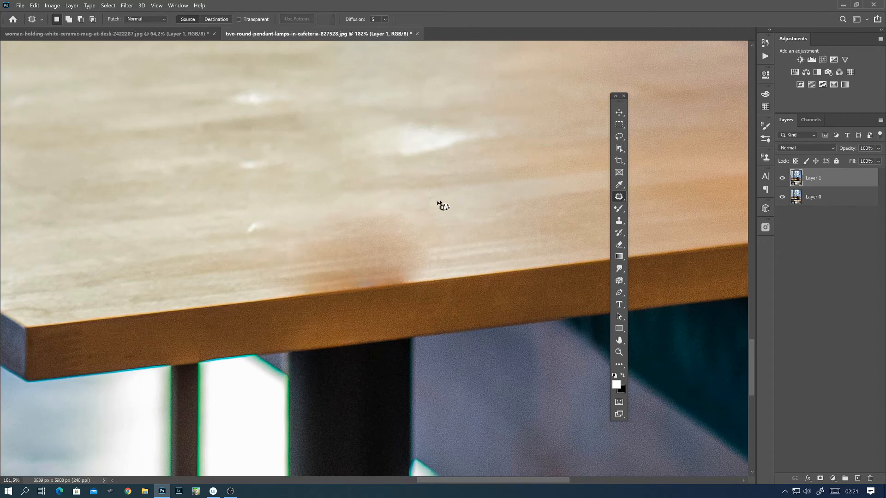
- Patch a larger area around the remaining reddish stain using the tabletop further along the front edge, and clear the selection
scroll(440, 209, down, 3)
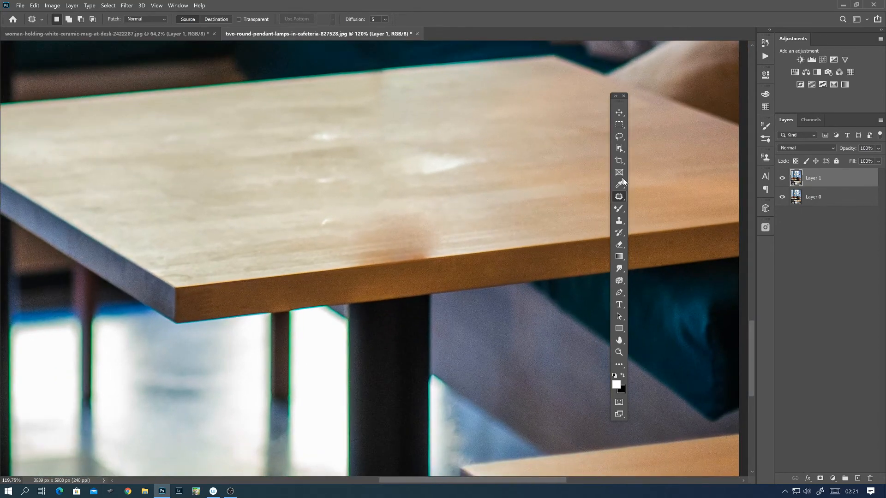
scroll(445, 232, up, 3)
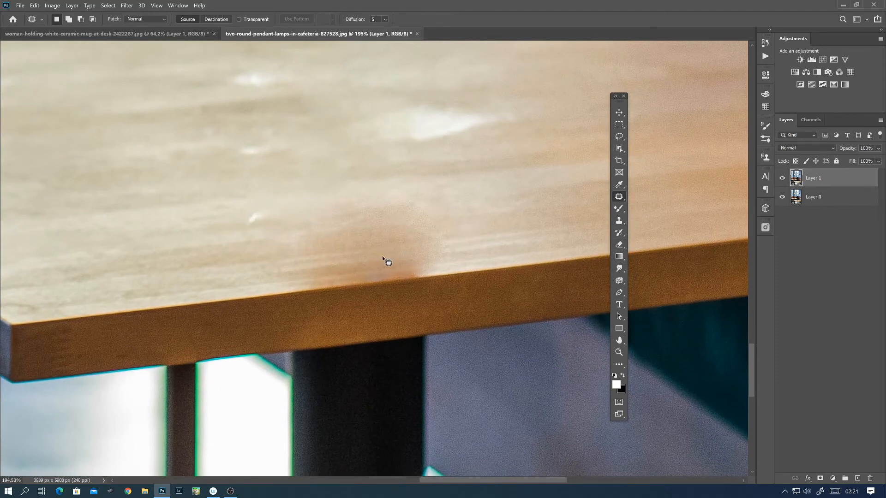
mouse_move(447, 239)
mouse_down()
mouse_move(387, 182)
mouse_move(330, 195)
mouse_move(296, 230)
mouse_move(318, 286)
mouse_move(402, 274)
mouse_up()
mouse_move(427, 223)
mouse_down()
mouse_move(223, 259)
mouse_move(249, 267)
mouse_up()
drag(374, 241, 607, 224)
key(ctrl+d)
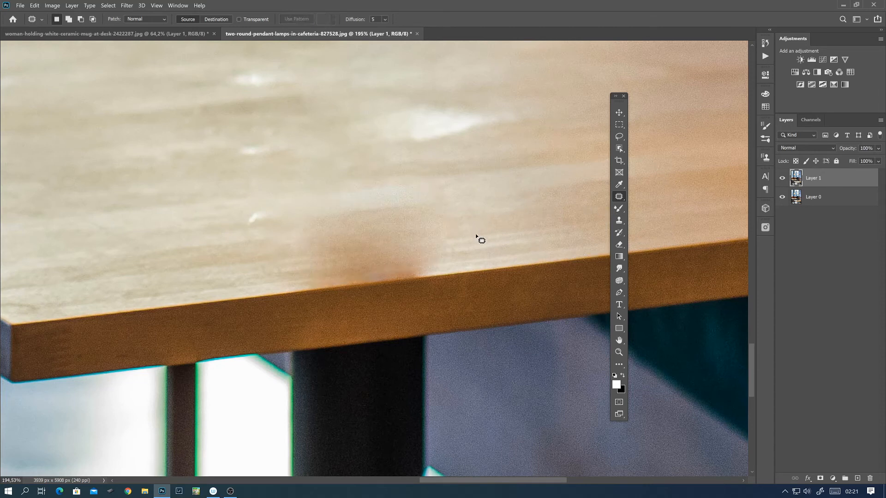
- Try patching the lower part of the stain with nearby tabletop, and undo the attempt
mouse_move(375, 221)
mouse_down()
mouse_move(311, 240)
mouse_move(337, 286)
mouse_move(442, 258)
mouse_move(207, 285)
mouse_up()
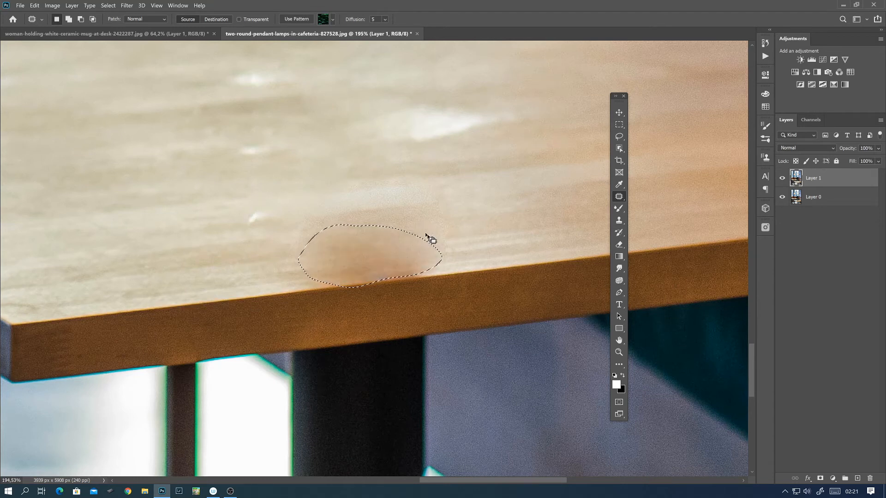
drag(390, 255, 539, 234)
key(ctrl)
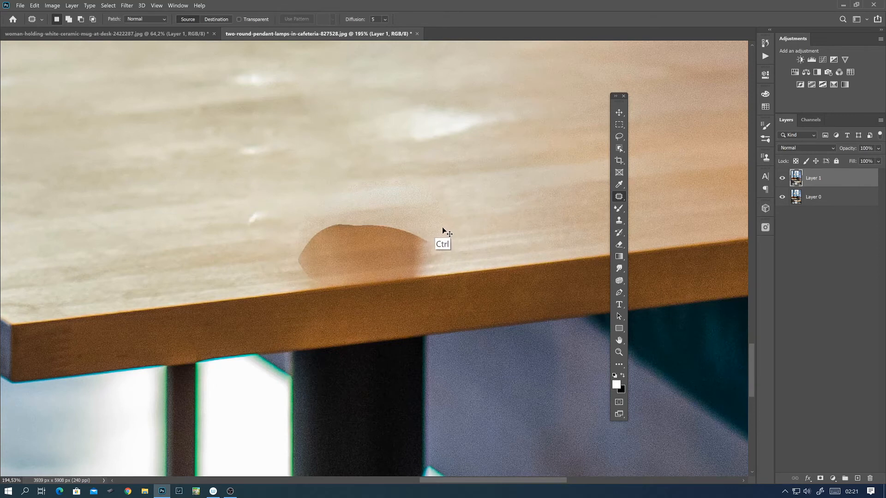
key(ctrl+z)
key(ctrl+z)
key(ctrl+d)
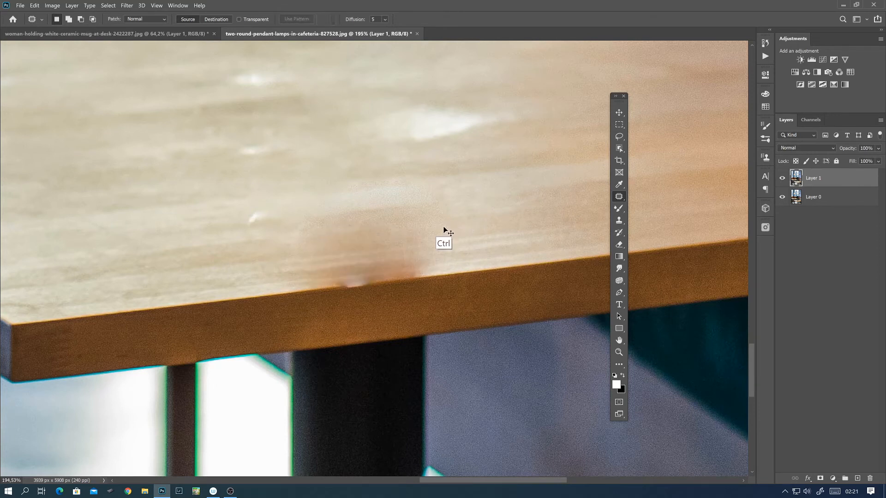
key(ctrl+z)
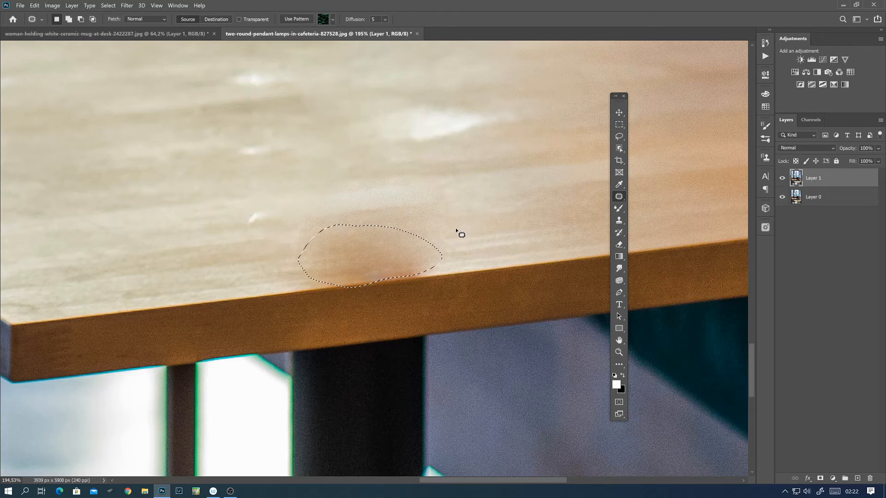
- Outline the whole stain along the table edge with the Patch tool and patch it with wood from further along the table
click(455, 233)
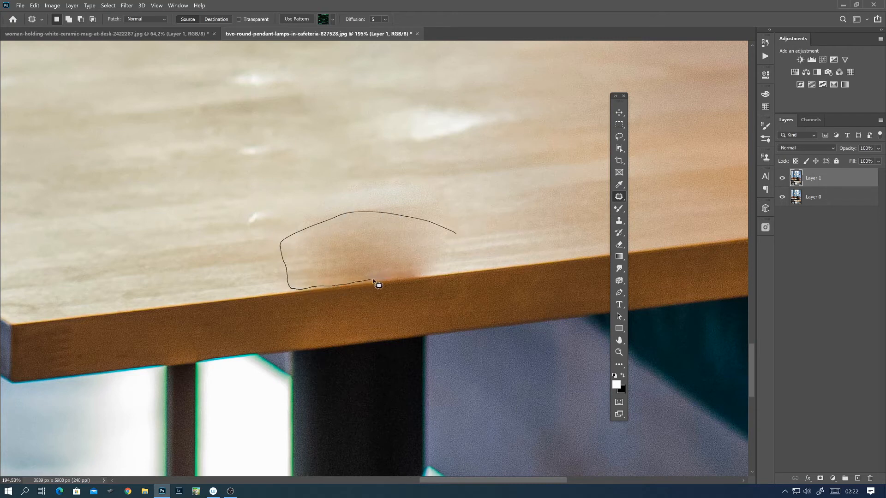
drag(471, 240, 469, 236)
drag(429, 257, 601, 231)
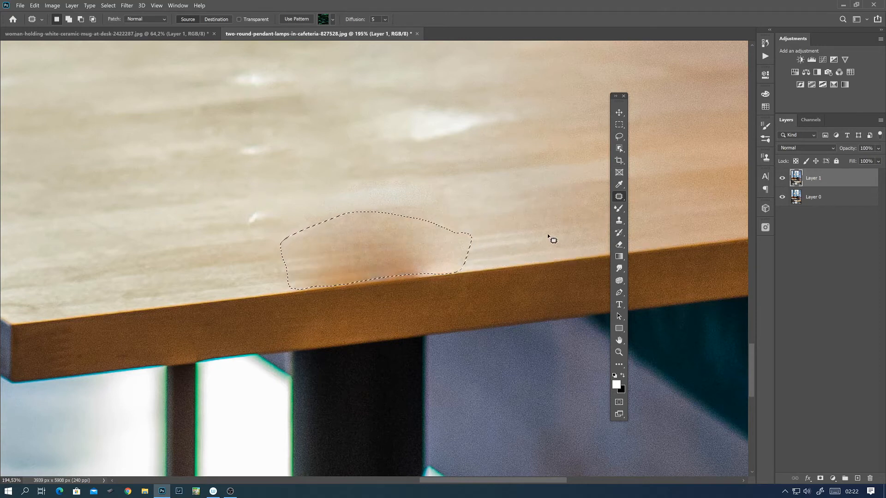
click(538, 223)
click(474, 194)
drag(464, 221, 470, 212)
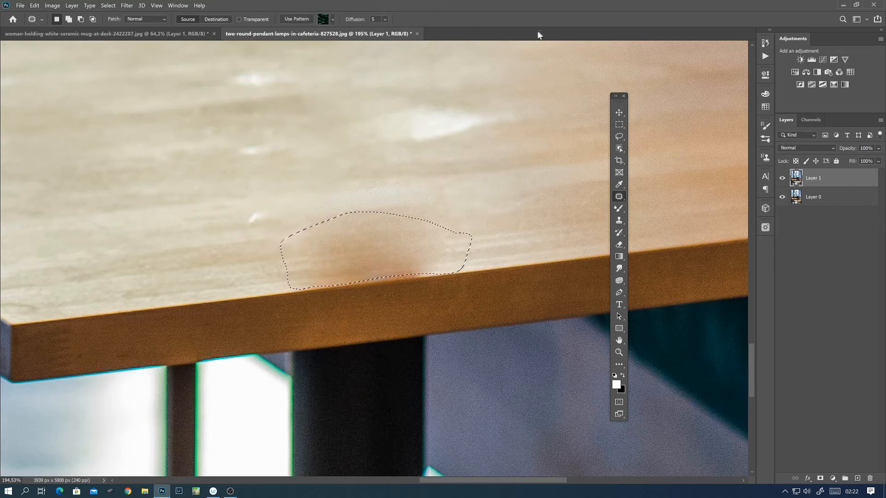
- Clone clean wood from beside the stain over its lower part within the selection, using the Clone Stamp tool with a 153 px brush
click(622, 225)
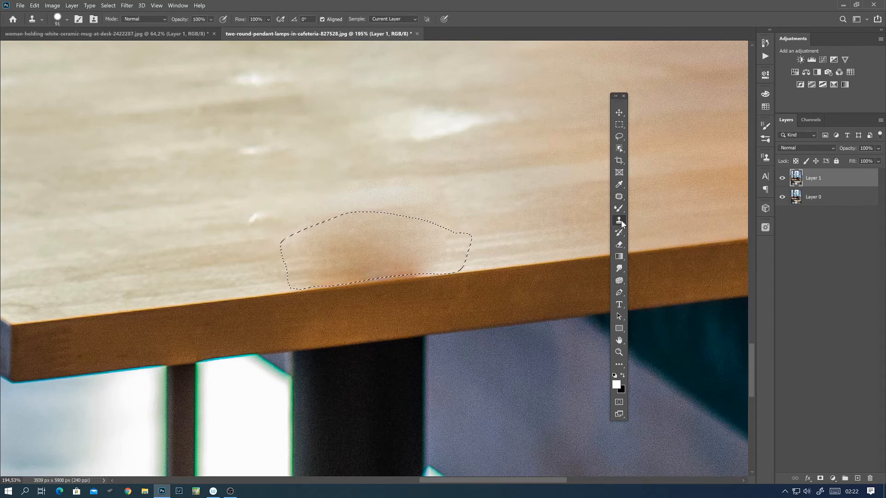
right_click(622, 220)
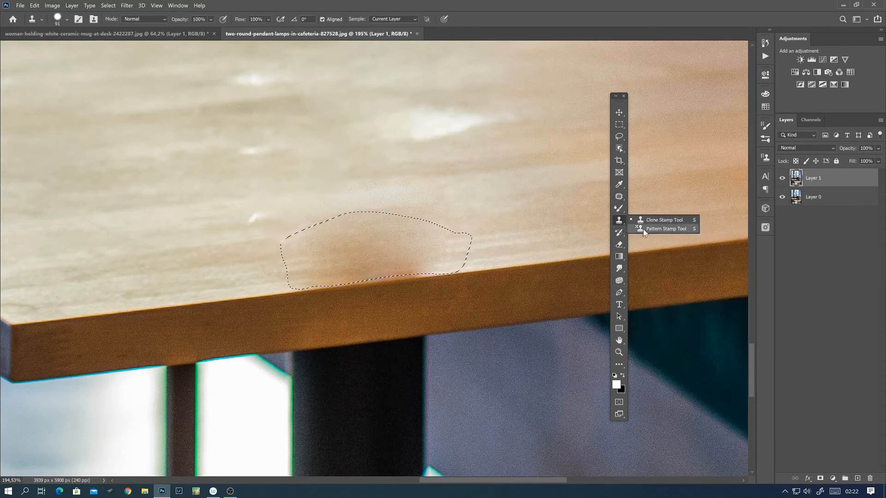
click(664, 220)
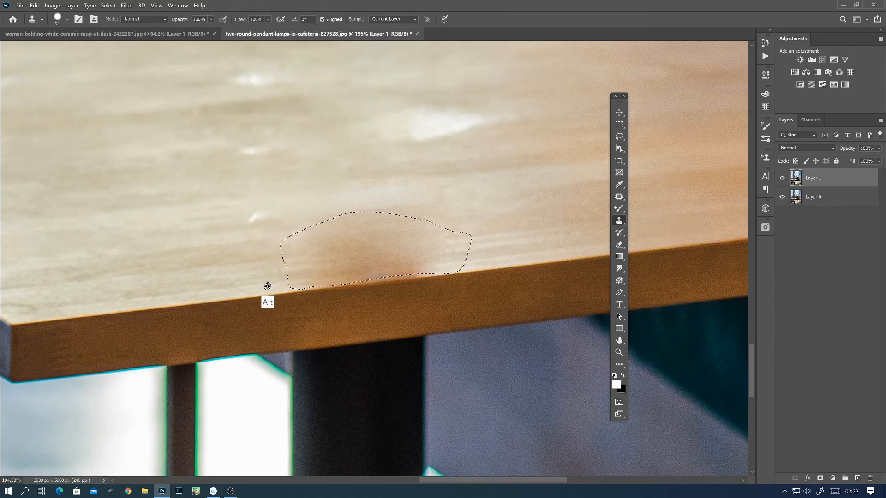
drag(255, 293, 284, 291)
key(alt)
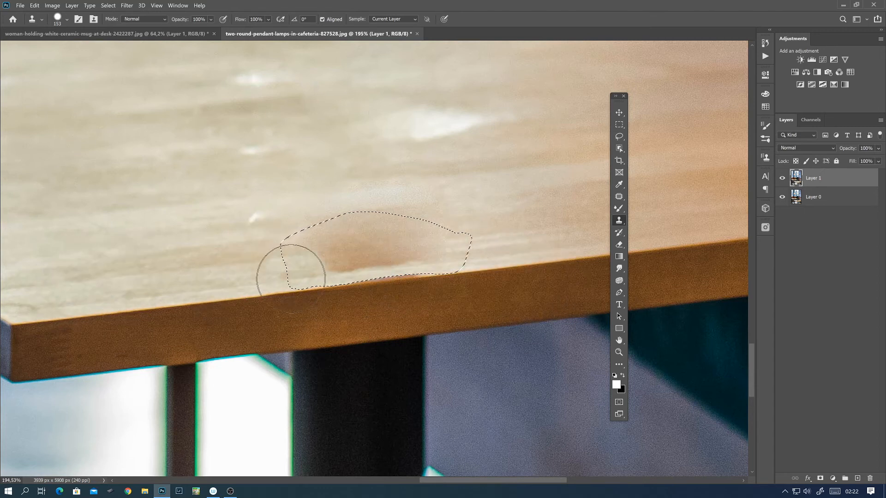
- Sample a new clone source on the table's front edge, paint over the rest of the selected stain, and deselect
key(alt)
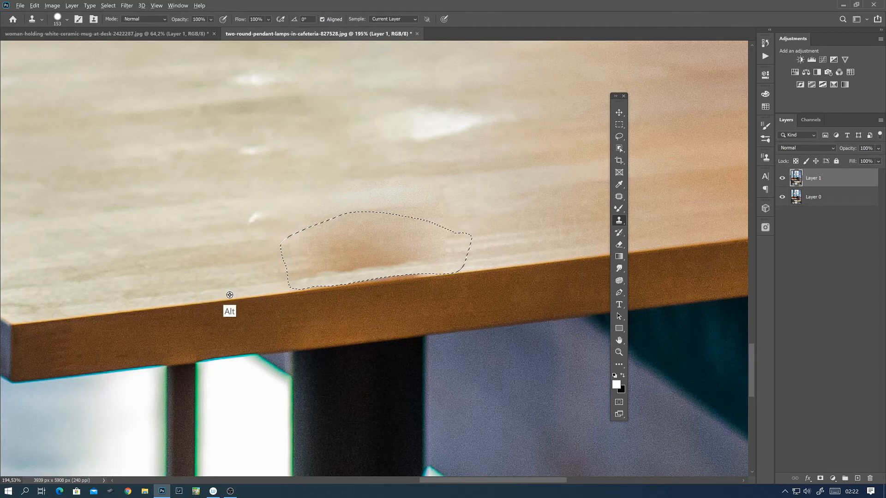
alt+click(226, 298)
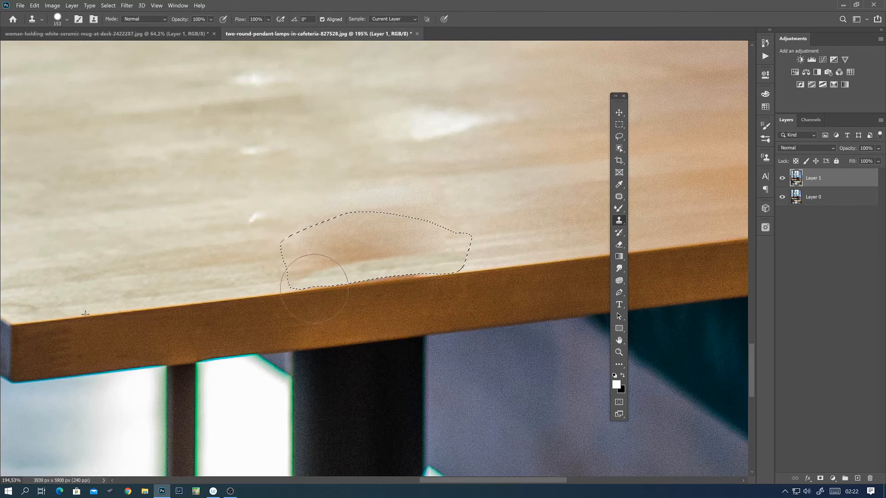
mouse_move(265, 281)
mouse_down()
mouse_move(296, 259)
mouse_move(437, 244)
mouse_move(372, 237)
mouse_move(312, 248)
mouse_move(402, 233)
mouse_move(334, 223)
mouse_move(415, 211)
mouse_move(482, 237)
mouse_move(323, 260)
mouse_move(411, 264)
mouse_up()
mouse_move(467, 285)
mouse_down()
mouse_move(428, 283)
mouse_move(435, 283)
mouse_up()
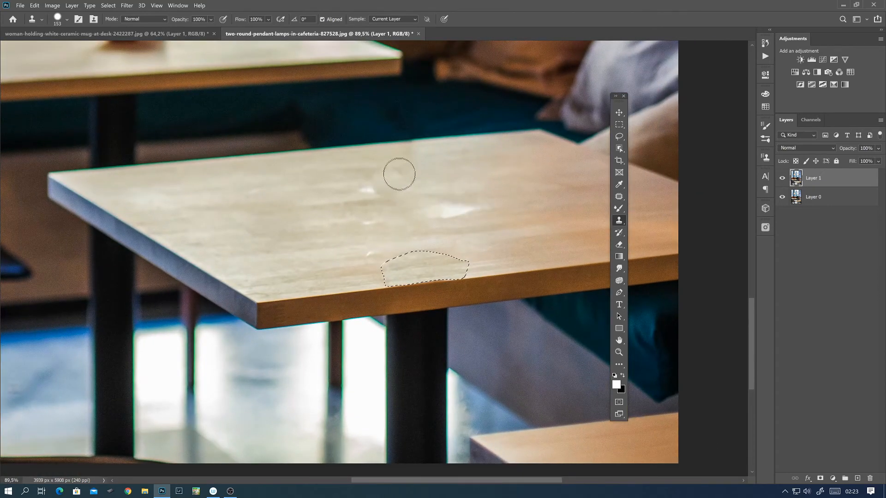
key(ctrl+d)
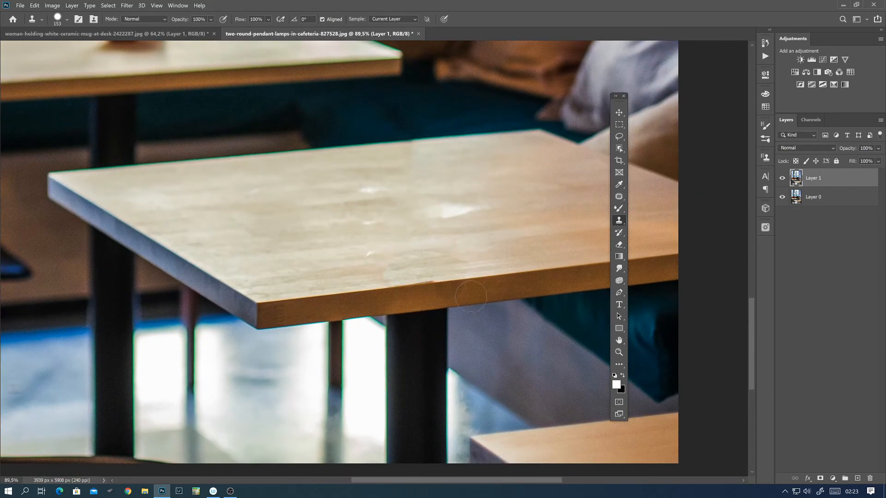
- Blend the borders of the cloned area with the Mixer Brush at size 286 px and Wet 17%
drag(480, 292, 500, 283)
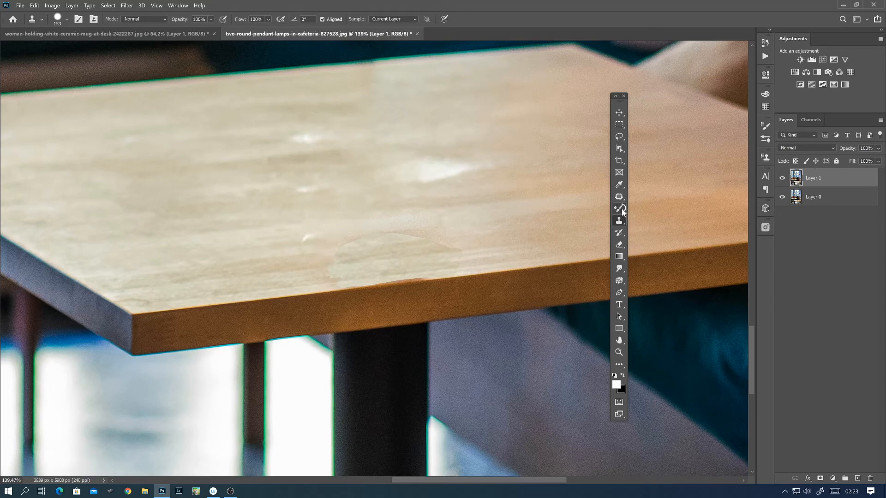
drag(621, 208, 641, 236)
click(658, 234)
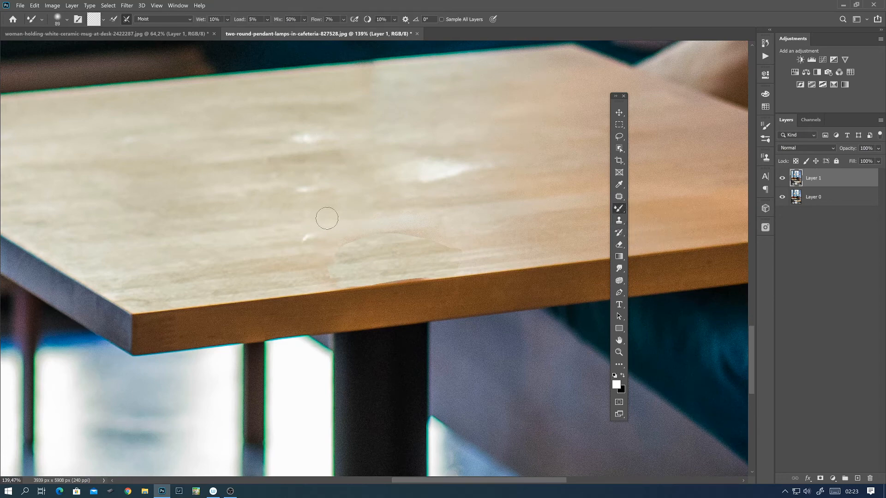
mouse_move(463, 232)
mouse_down()
mouse_move(476, 226)
mouse_move(466, 229)
mouse_move(489, 253)
mouse_move(538, 243)
mouse_up()
drag(391, 270, 417, 268)
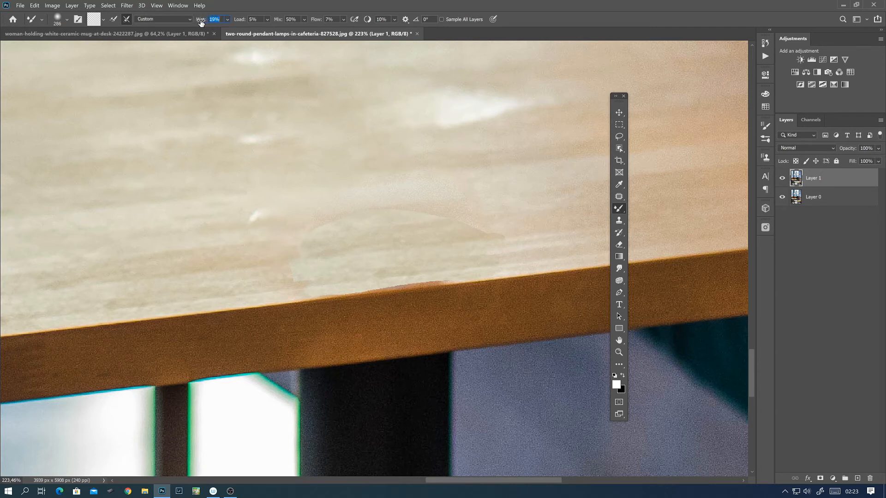
mouse_move(312, 195)
mouse_down()
mouse_move(387, 254)
mouse_move(436, 215)
mouse_move(460, 210)
mouse_move(330, 198)
mouse_move(284, 215)
mouse_move(371, 207)
mouse_move(505, 221)
mouse_move(431, 220)
mouse_up()
mouse_move(487, 225)
mouse_down()
mouse_move(443, 221)
mouse_move(488, 222)
mouse_up()
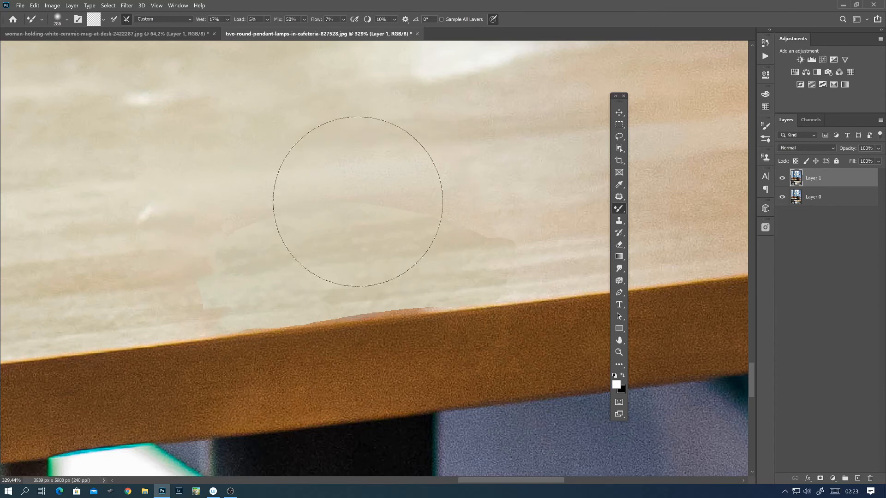
- Apply the Moist preset to the Mixer Brush and blend the seams of the cloned area with a 110 px brush
click(154, 18)
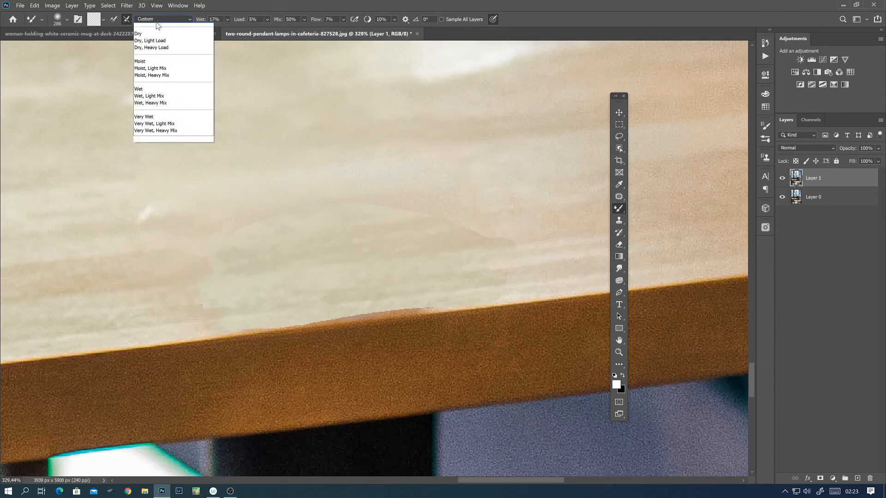
click(148, 69)
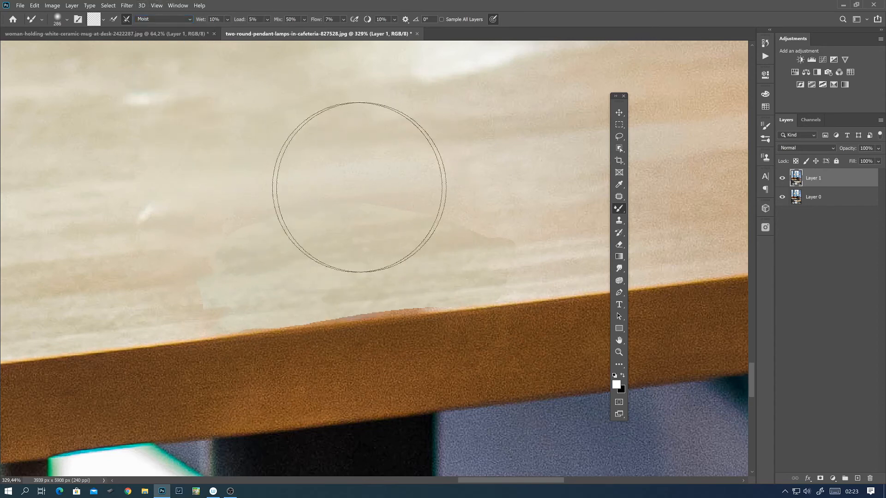
mouse_move(358, 188)
mouse_down()
mouse_move(341, 211)
mouse_move(421, 196)
mouse_move(247, 207)
mouse_move(264, 103)
mouse_move(219, 223)
mouse_up()
mouse_move(268, 197)
mouse_down()
mouse_move(341, 258)
mouse_move(415, 236)
mouse_move(378, 230)
mouse_move(410, 214)
mouse_move(368, 202)
mouse_move(284, 204)
mouse_move(211, 244)
mouse_move(227, 238)
mouse_move(192, 282)
mouse_move(201, 286)
mouse_move(214, 268)
mouse_move(252, 247)
mouse_move(317, 228)
mouse_move(365, 227)
mouse_move(307, 214)
mouse_move(249, 232)
mouse_move(224, 252)
mouse_move(303, 210)
mouse_move(189, 268)
mouse_move(264, 220)
mouse_up()
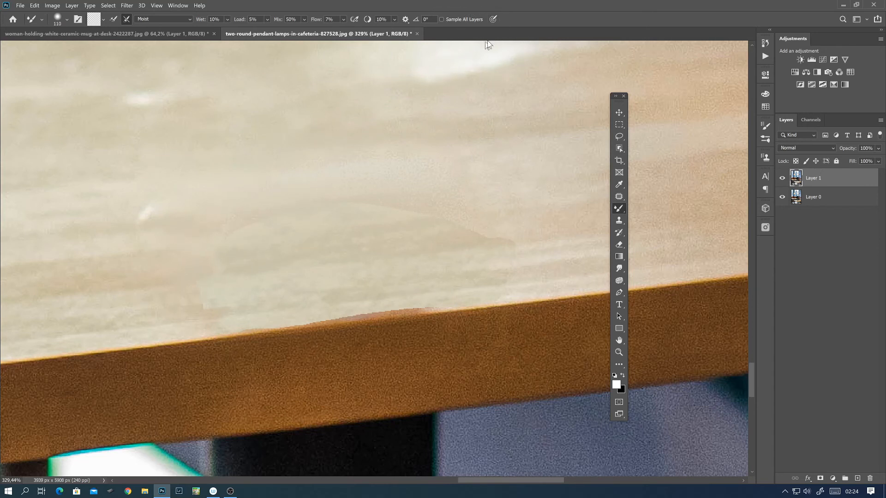
mouse_move(234, 174)
mouse_down()
mouse_move(291, 205)
mouse_move(283, 218)
mouse_move(193, 259)
mouse_move(292, 202)
mouse_move(253, 262)
mouse_move(484, 237)
mouse_move(440, 250)
mouse_move(469, 231)
mouse_move(323, 214)
mouse_move(416, 192)
mouse_move(401, 214)
mouse_move(402, 201)
mouse_up()
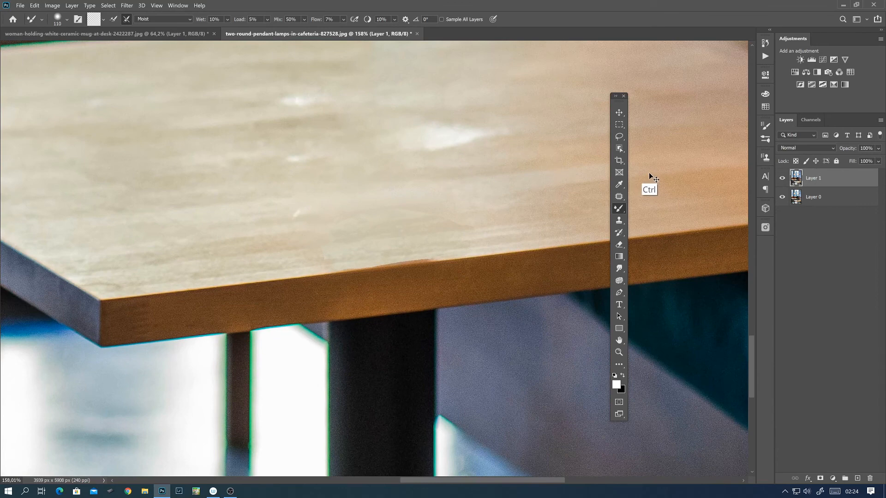
- Patch the curved seam of the cloned area near the table's front edge with clean wood from above it, and deselect
mouse_move(343, 203)
mouse_down()
mouse_move(444, 217)
mouse_move(446, 202)
mouse_up()
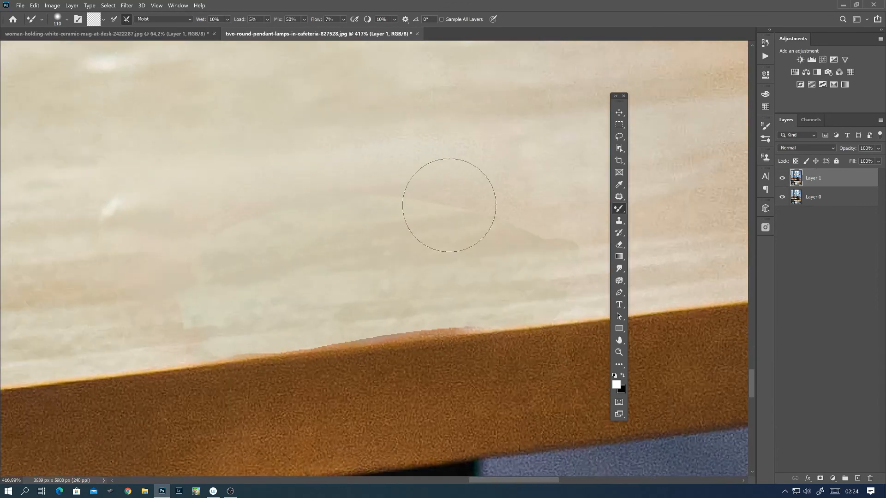
key(ctrl)
click(619, 197)
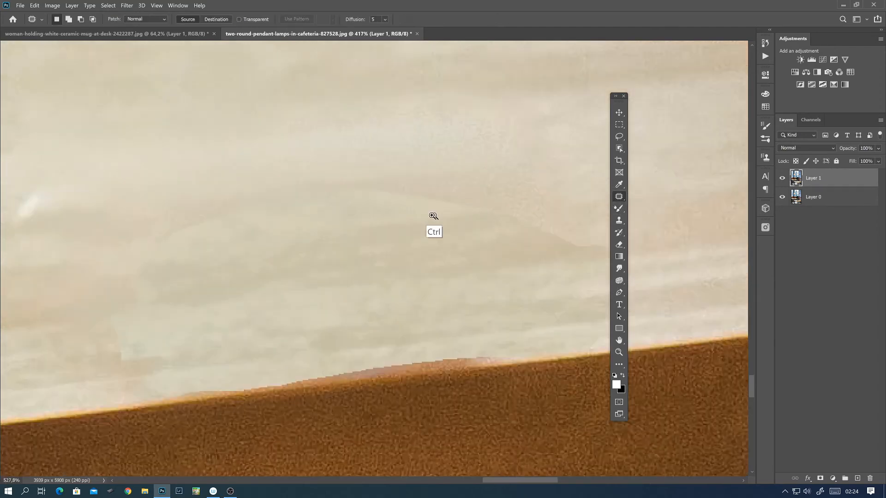
scroll(427, 211, down, 4)
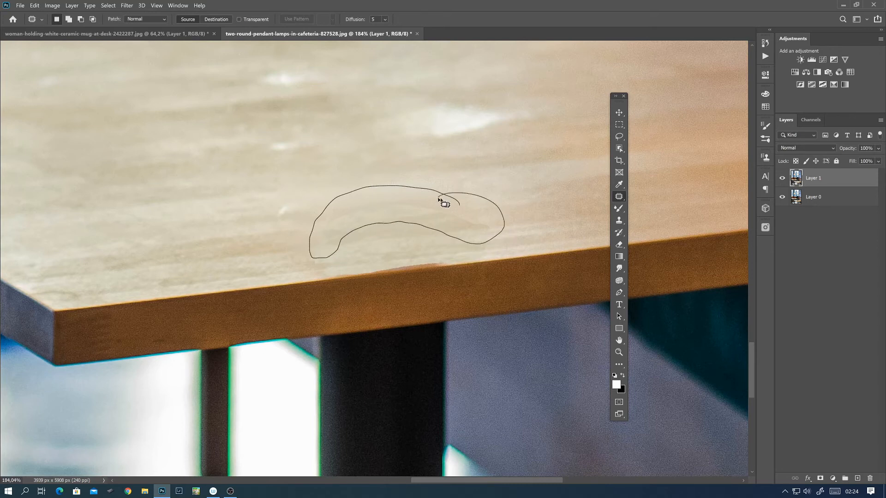
drag(439, 200, 388, 160)
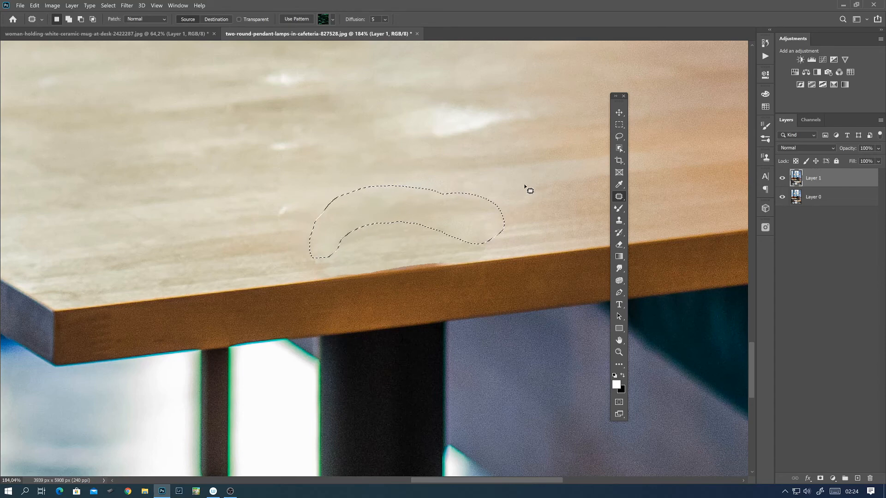
key(ctrl+d)
- Blend the borders of the patched area into the surrounding wood with the Mixer Brush, using the Moist preset
click(619, 210)
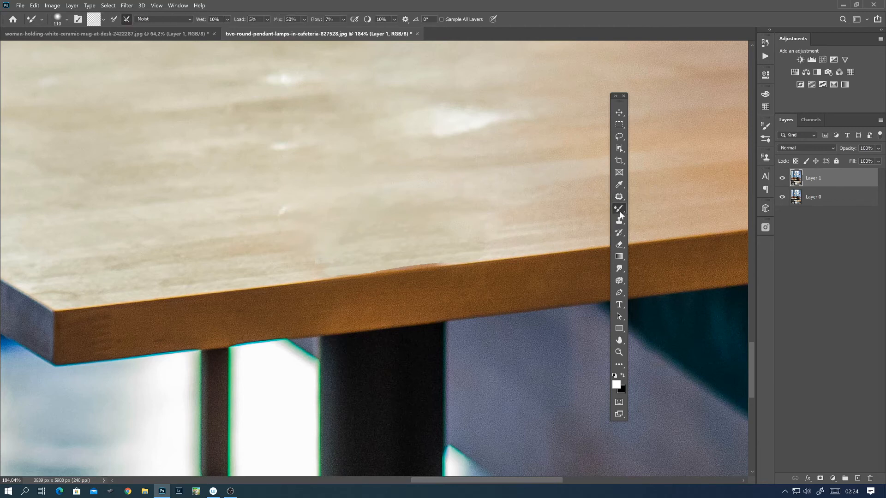
right_click(621, 212)
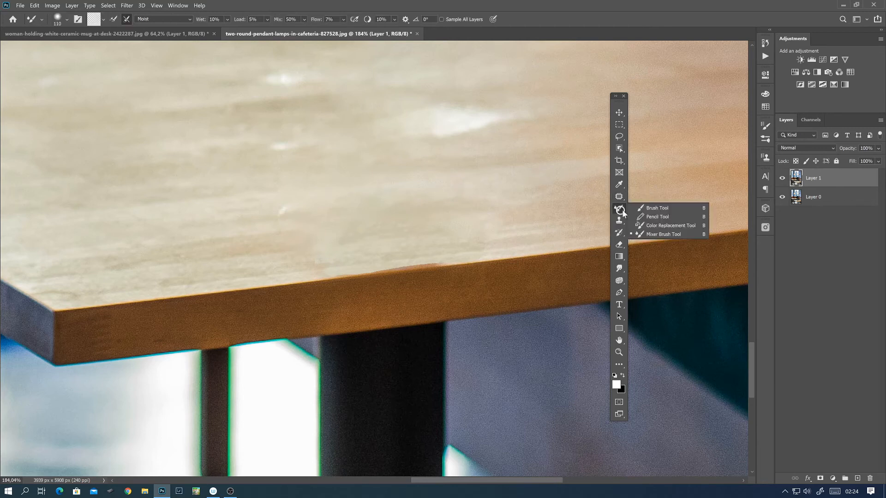
click(677, 235)
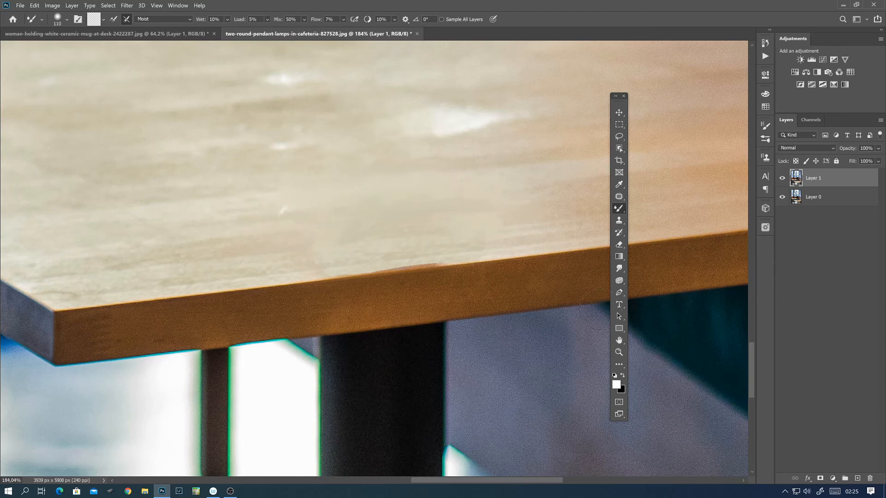
- Smudge the leftover bump on the table's front edge with the Smudge tool at 50% strength
drag(429, 287, 459, 271)
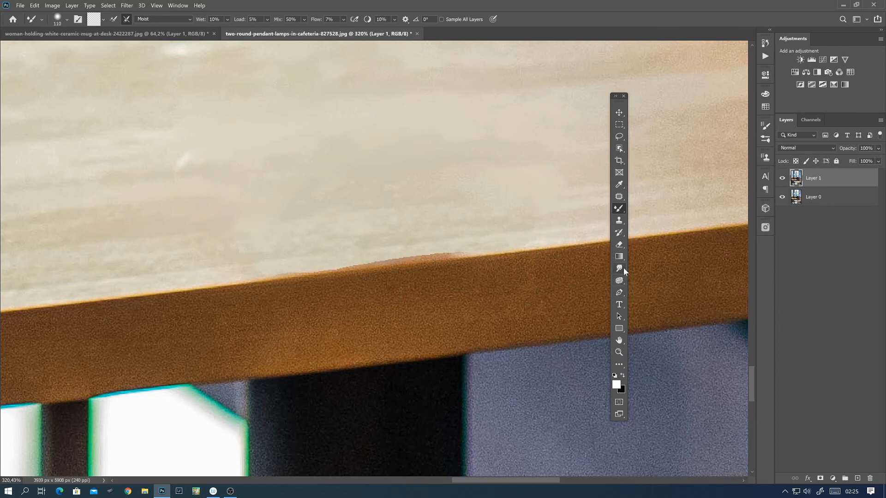
drag(620, 271, 632, 286)
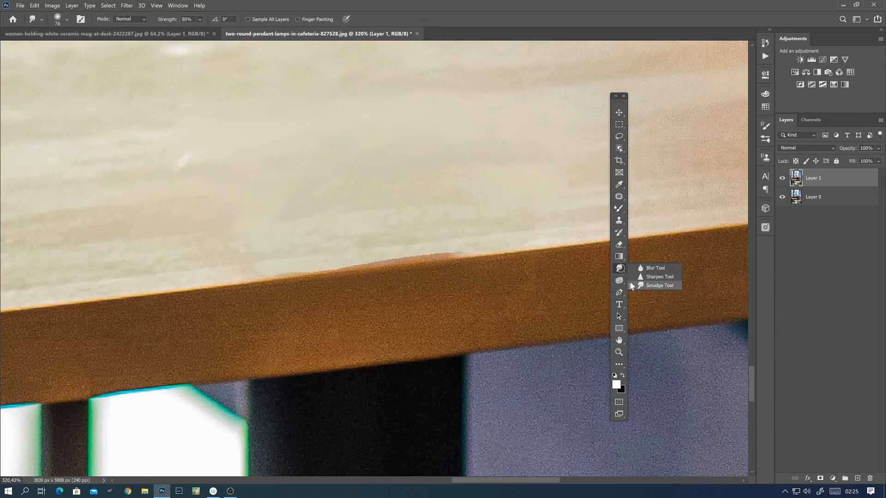
click(656, 287)
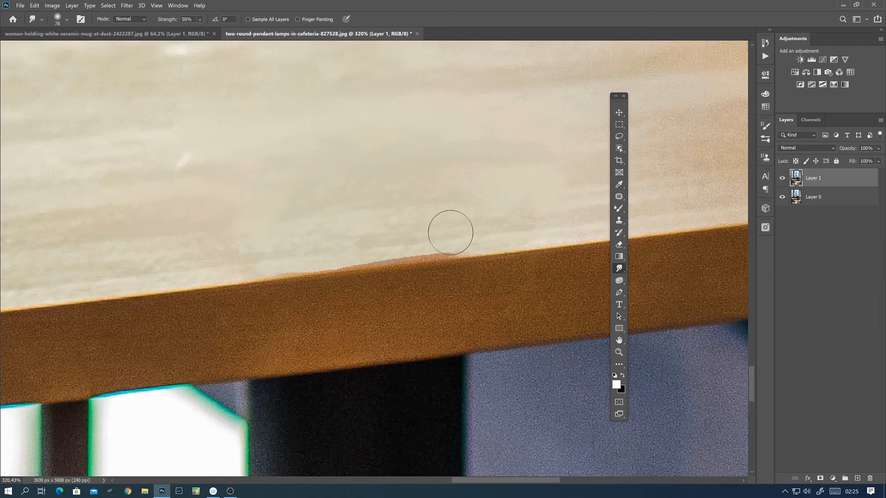
mouse_move(448, 237)
mouse_down()
mouse_move(423, 249)
mouse_move(431, 239)
mouse_move(427, 250)
mouse_move(436, 241)
mouse_move(443, 247)
mouse_move(428, 237)
mouse_move(374, 252)
mouse_move(460, 233)
mouse_up()
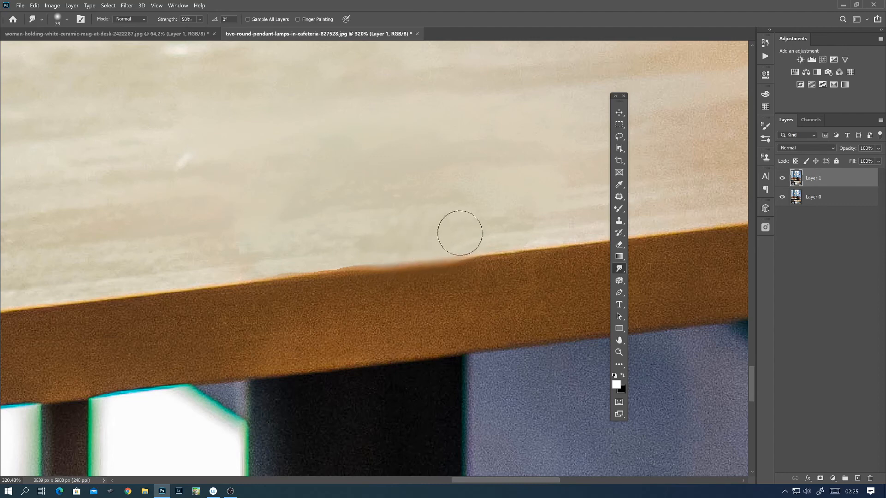
mouse_move(300, 239)
mouse_down()
mouse_move(352, 251)
mouse_move(275, 260)
mouse_up()
- Refine the smudged stretch of the front edge with further strokes until it lines up with the rest of the table
key(ctrl+space)
drag(388, 256, 366, 258)
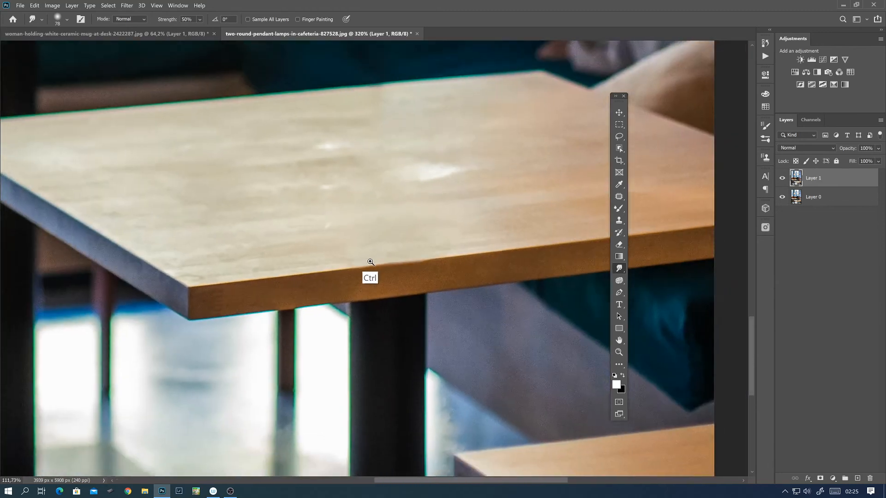
drag(435, 265, 461, 270)
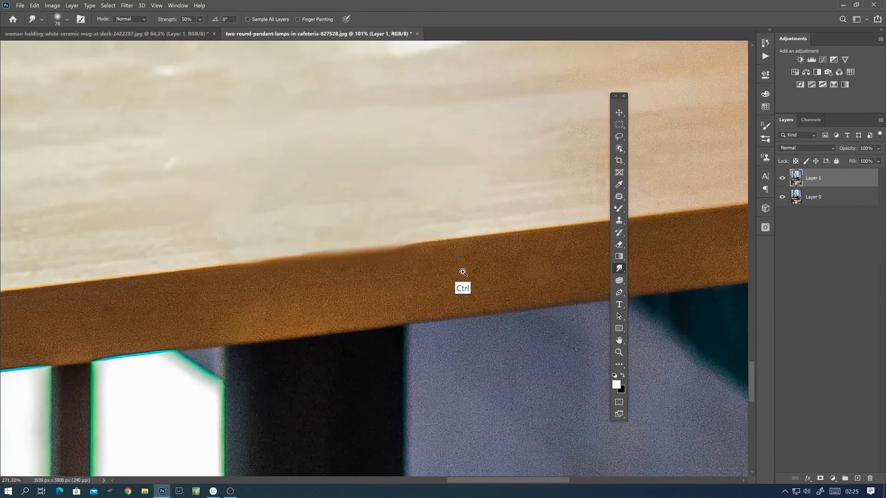
drag(398, 250, 291, 259)
drag(448, 256, 410, 258)
drag(483, 253, 392, 261)
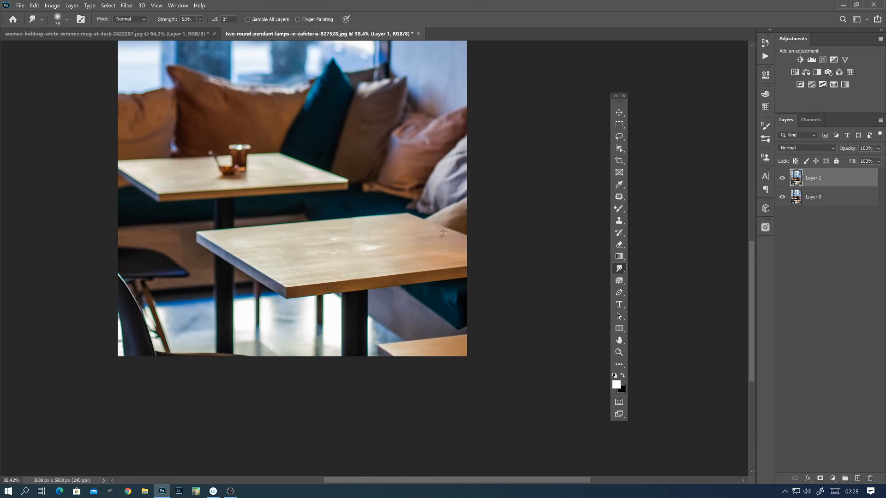
- Compare the retouched front table with the original by hiding and showing Layer 1
click(782, 179)
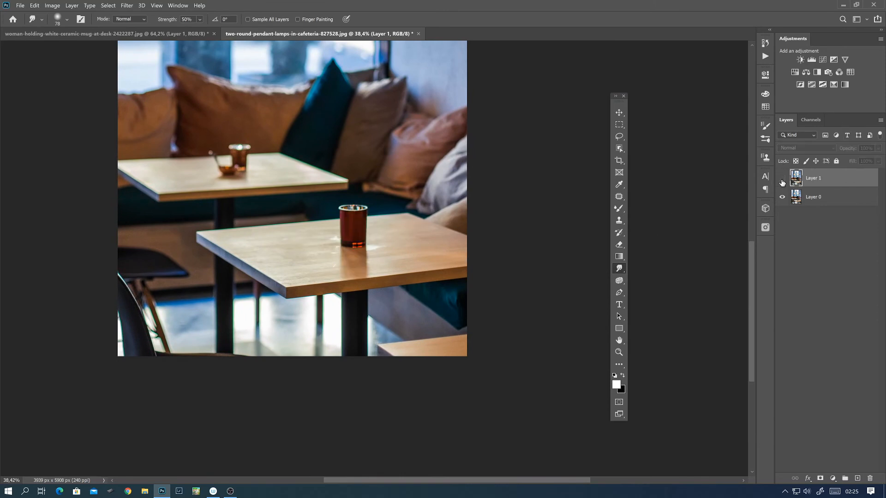
click(782, 179)
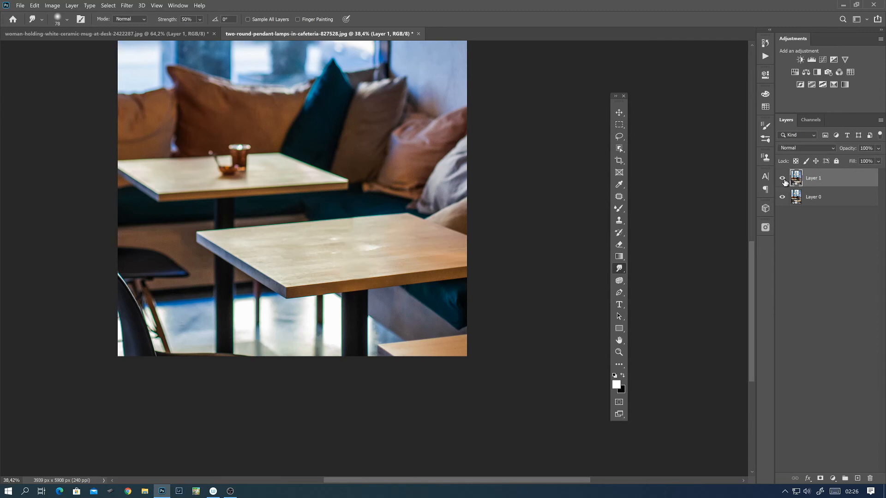
click(782, 180)
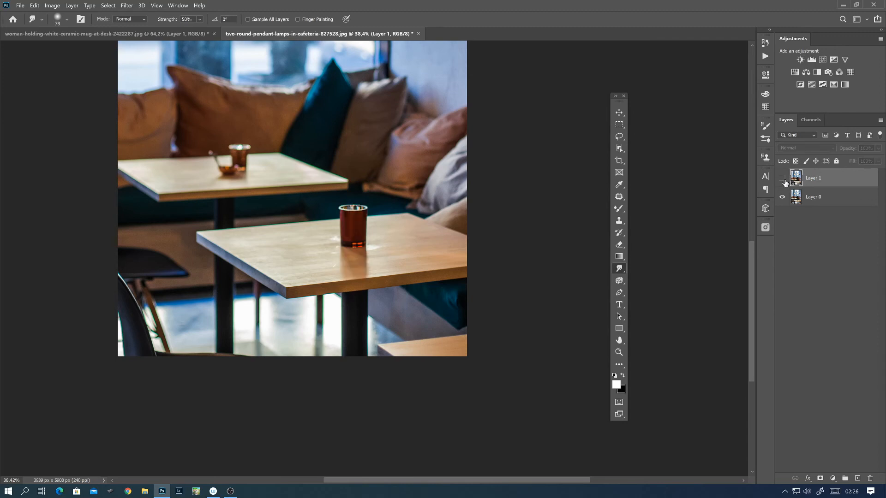
click(782, 179)
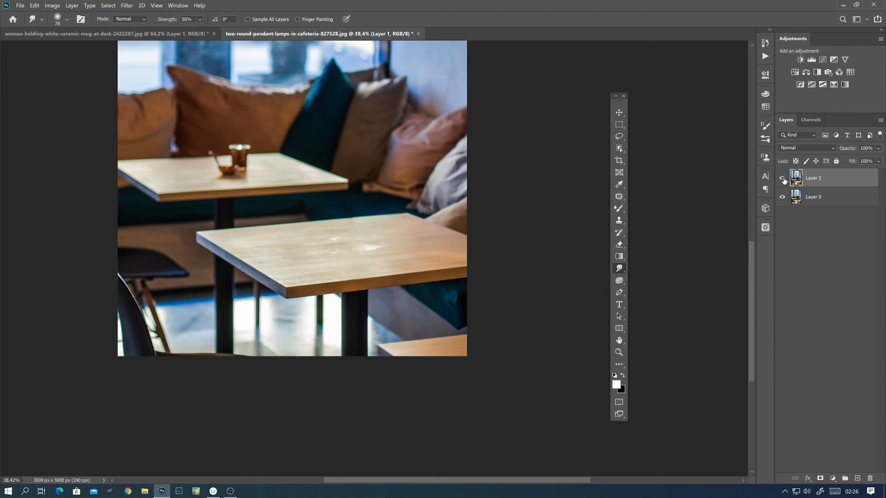
click(782, 179)
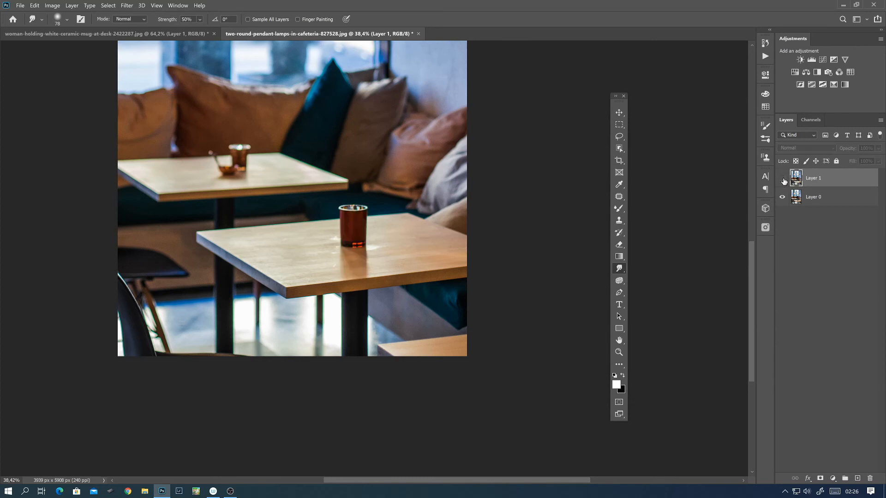
click(782, 179)
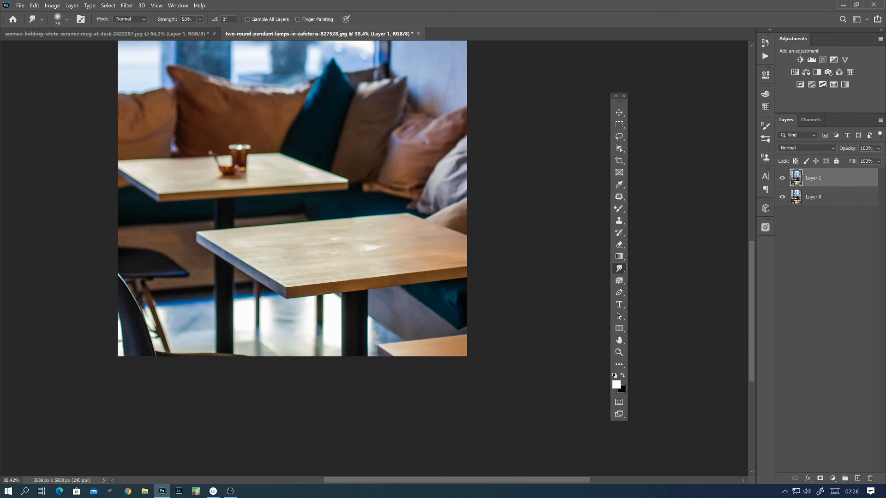
- Outline the glass, the bowl with its spoon and their shadow on the back table with the Lasso tool
drag(315, 203, 389, 289)
scroll(325, 310, up, 6)
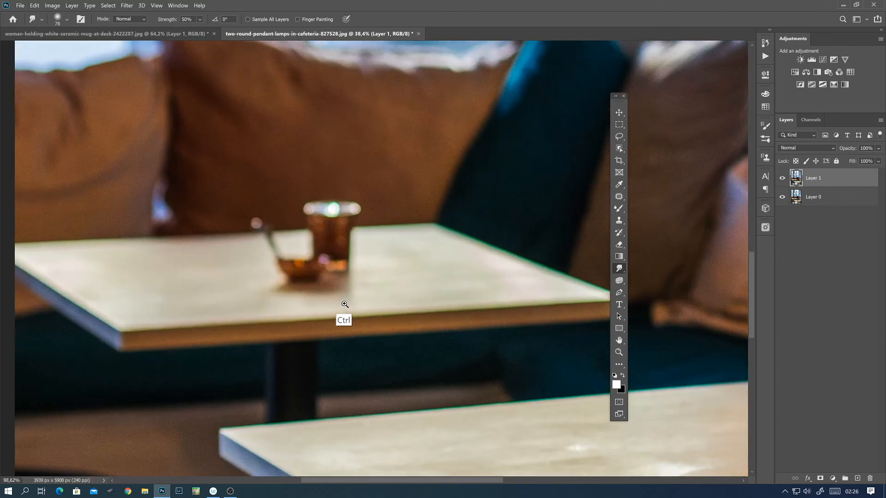
drag(357, 233, 372, 266)
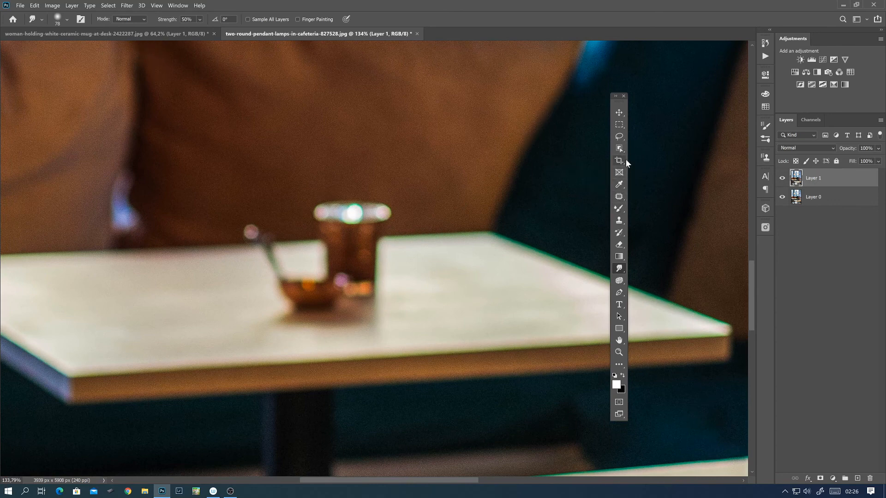
click(620, 137)
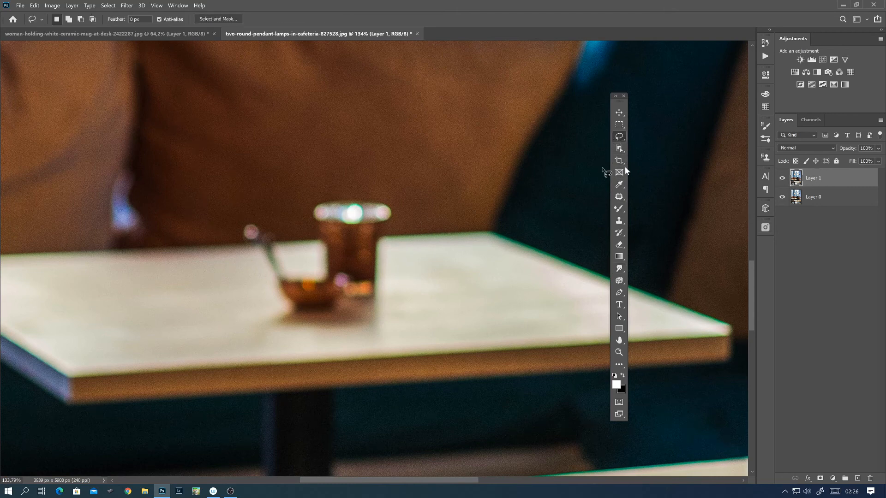
drag(393, 294, 388, 258)
mouse_move(401, 210)
mouse_down()
mouse_move(390, 194)
mouse_move(313, 200)
mouse_move(303, 223)
mouse_move(310, 259)
mouse_move(299, 262)
mouse_move(269, 220)
mouse_move(237, 222)
mouse_move(265, 292)
mouse_up()
mouse_move(285, 334)
mouse_down()
mouse_move(331, 328)
mouse_move(399, 292)
mouse_up()
mouse_move(389, 235)
mouse_down()
mouse_move(396, 201)
mouse_move(344, 189)
mouse_move(300, 205)
mouse_move(312, 261)
mouse_move(291, 256)
mouse_move(263, 216)
mouse_move(239, 219)
mouse_move(229, 232)
mouse_move(235, 267)
mouse_up()
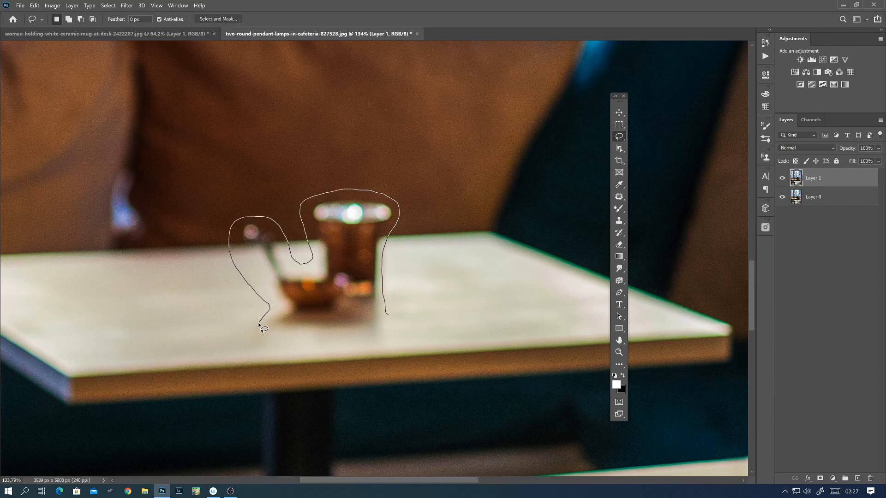
mouse_move(280, 341)
mouse_down()
mouse_move(396, 333)
mouse_move(395, 314)
mouse_up()
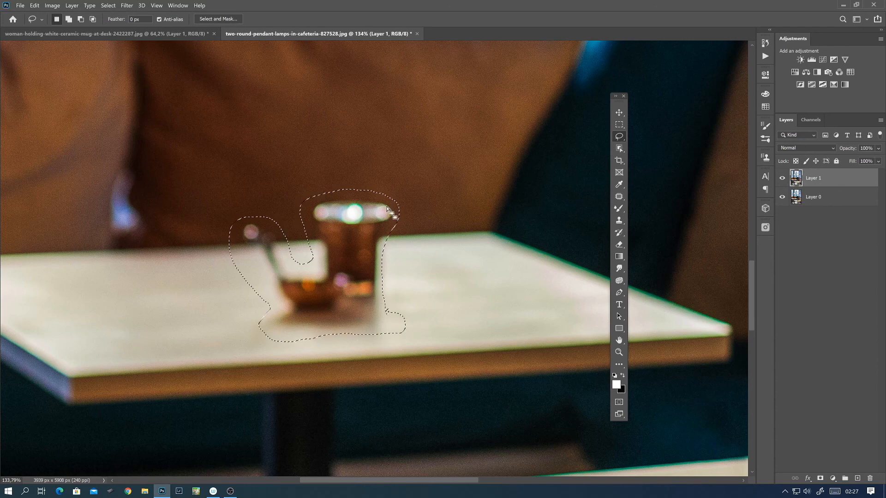
- Fill the selected glass and bowl area with Content-Aware contents, Color Adaptation on, Normal mode and 100% opacity
click(33, 7)
click(80, 140)
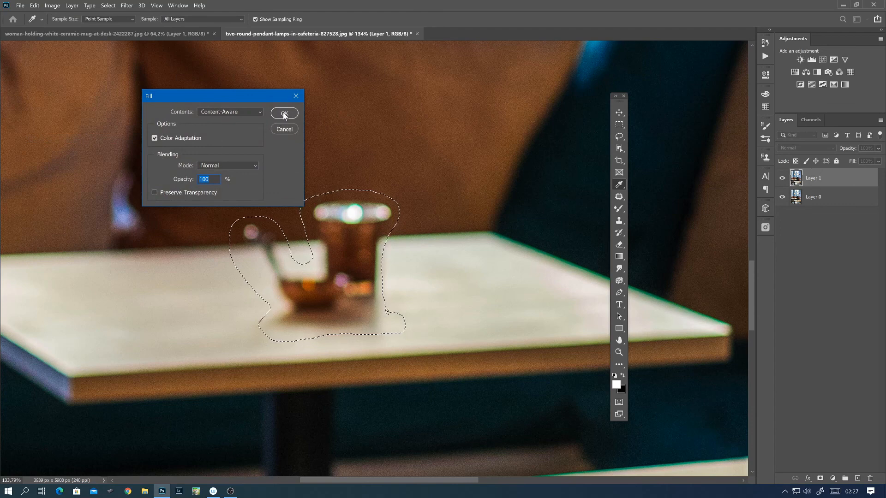
click(284, 115)
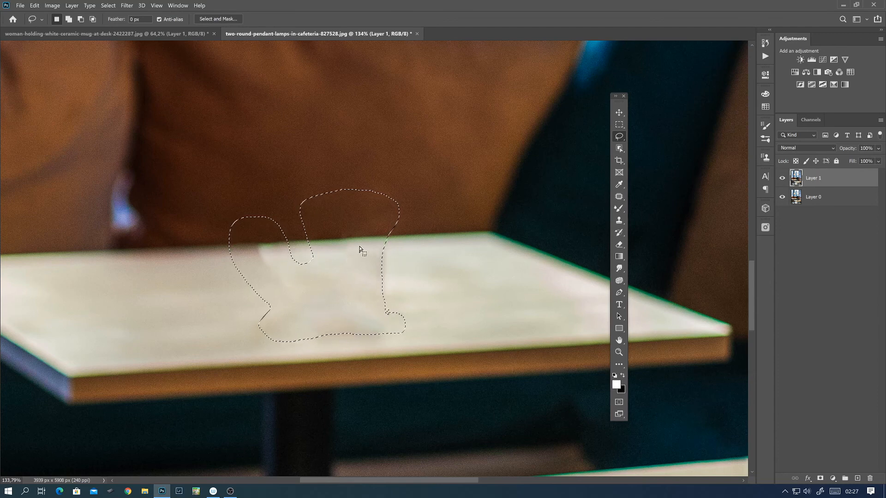
mouse_move(360, 250)
mouse_down()
mouse_move(384, 251)
mouse_move(386, 240)
mouse_up()
- Deselect and blend the filled area of the back table with the Mixer Brush, using the Moist preset
key(ctrl+d)
click(619, 208)
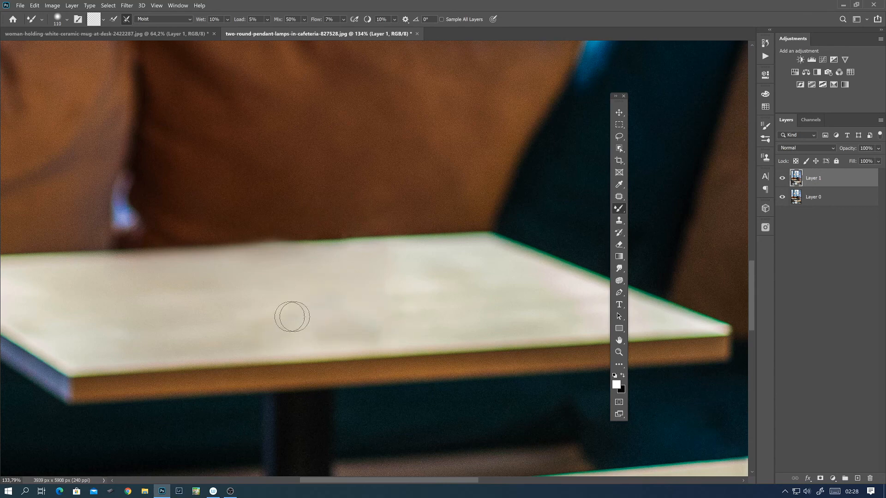
drag(400, 290, 359, 298)
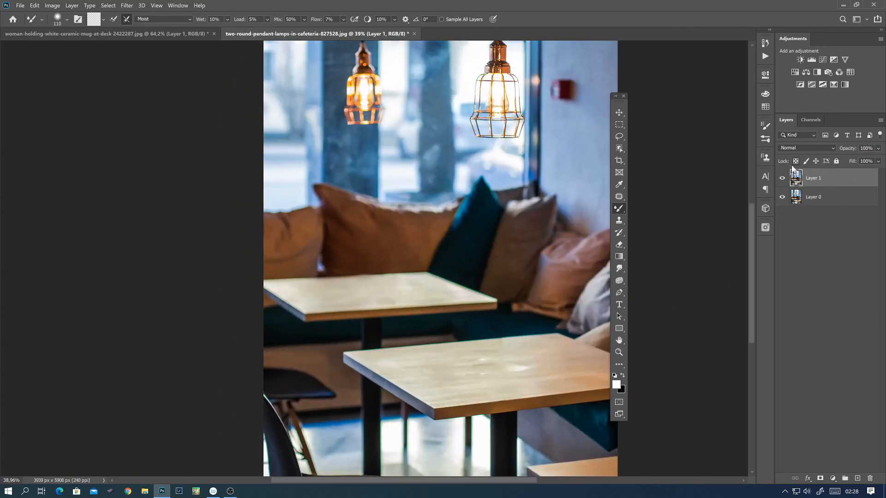
- Compare both cleared tables with the original photo by repeatedly hiding and showing Layer 1
click(782, 177)
click(782, 179)
click(784, 177)
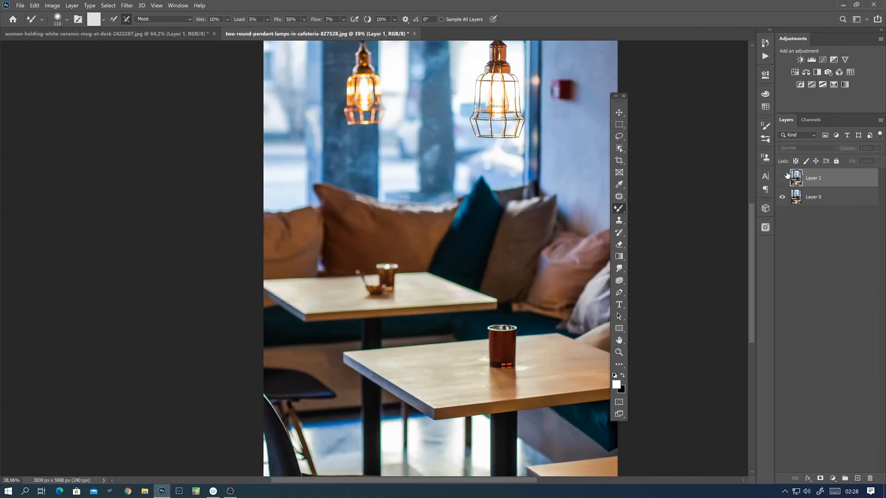
click(784, 177)
click(783, 178)
click(783, 178)
click(783, 179)
click(782, 178)
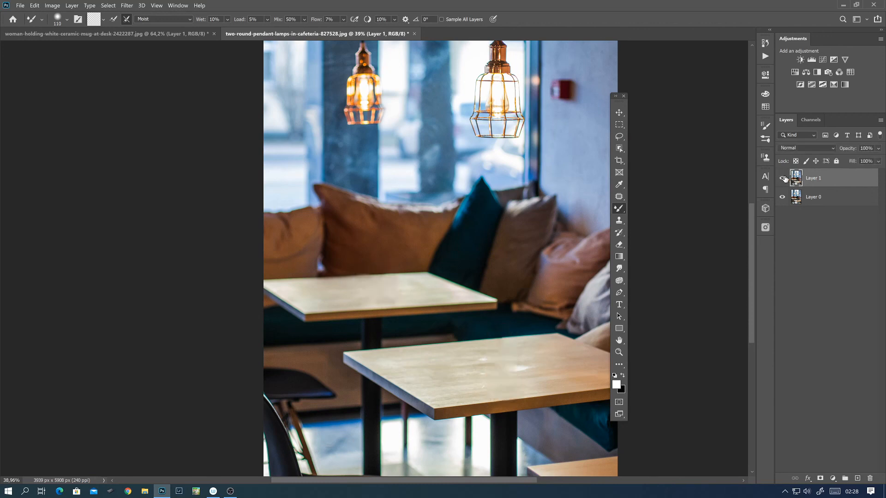
click(782, 179)
click(783, 180)
click(783, 179)
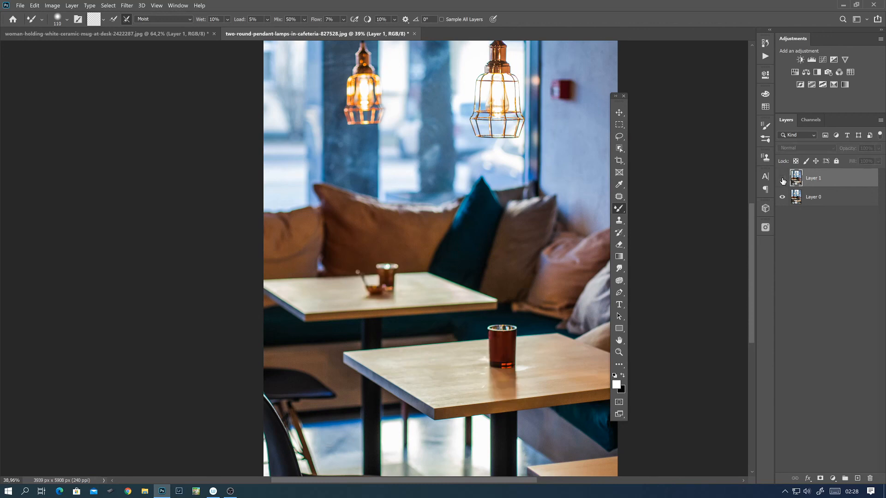
click(783, 179)
click(783, 179)
click(783, 180)
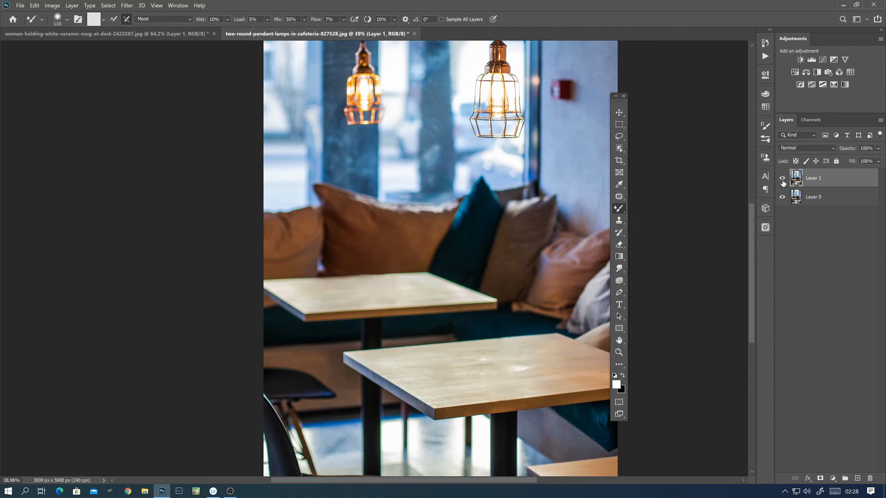
click(783, 180)
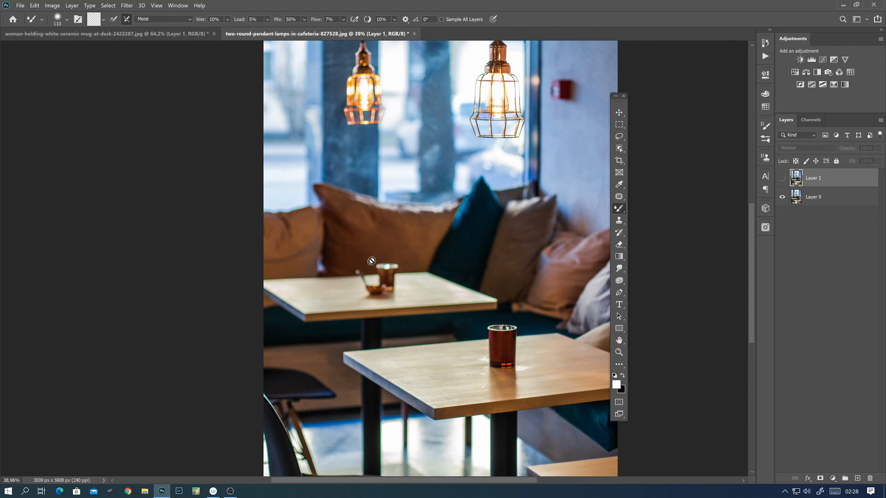
click(782, 181)
click(781, 181)
click(783, 180)
click(783, 181)
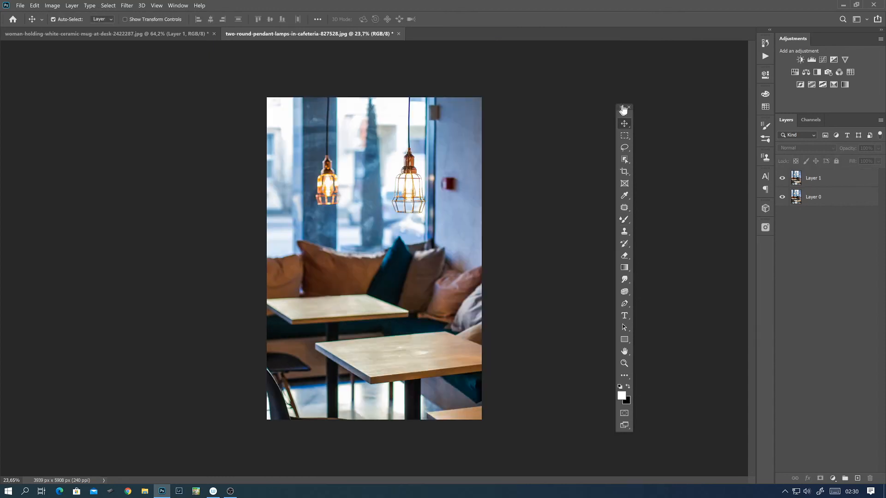
- Move the floating toolbox farther away from the photo
drag(625, 105, 652, 102)
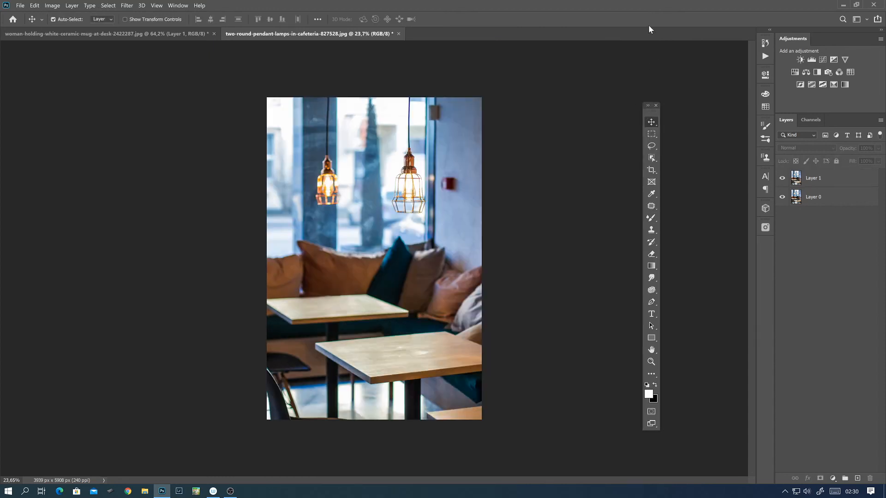